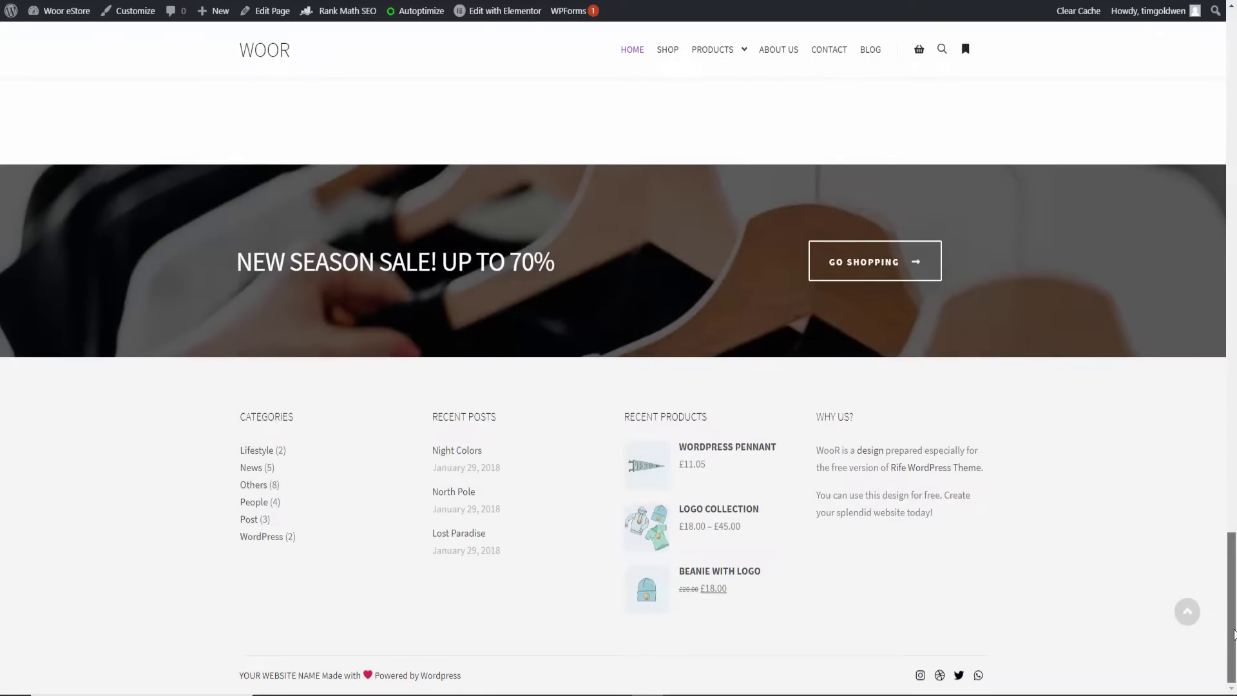
Scroll to the top of the tawk.to page and go to the account login.
{"action": "left_click_drag", "start_coordinate": [1232, 606], "coordinate": [1232, 36]}
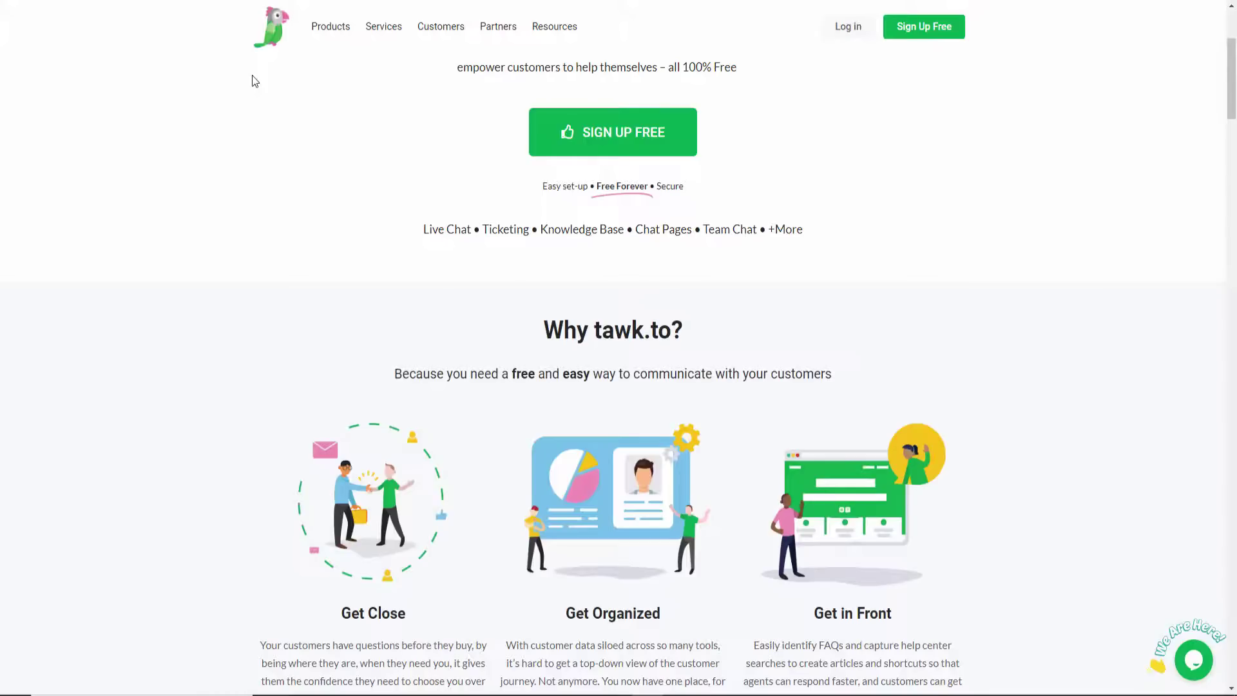
{"action": "left_click", "coordinate": [845, 27]}
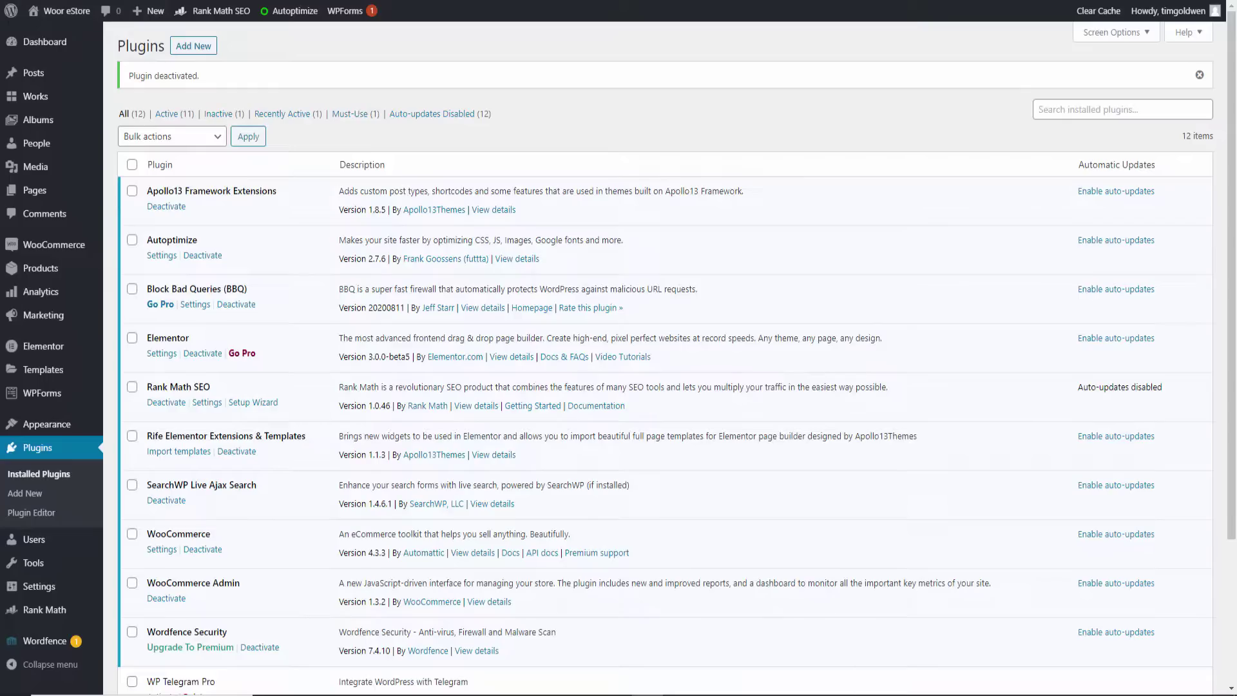
Search new plugins for 'tawk', then install and activate Tawk.To Live Chat.
{"action": "left_click", "coordinate": [206, 53]}
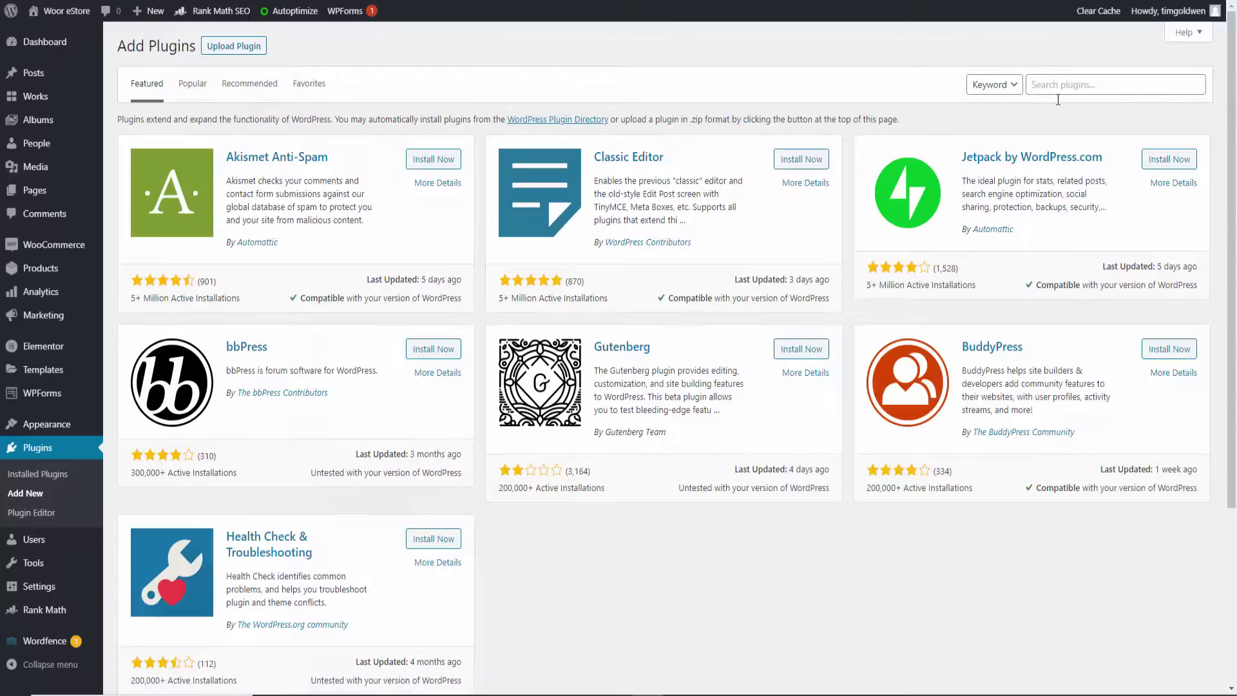
{"action": "left_click", "coordinate": [1075, 82]}
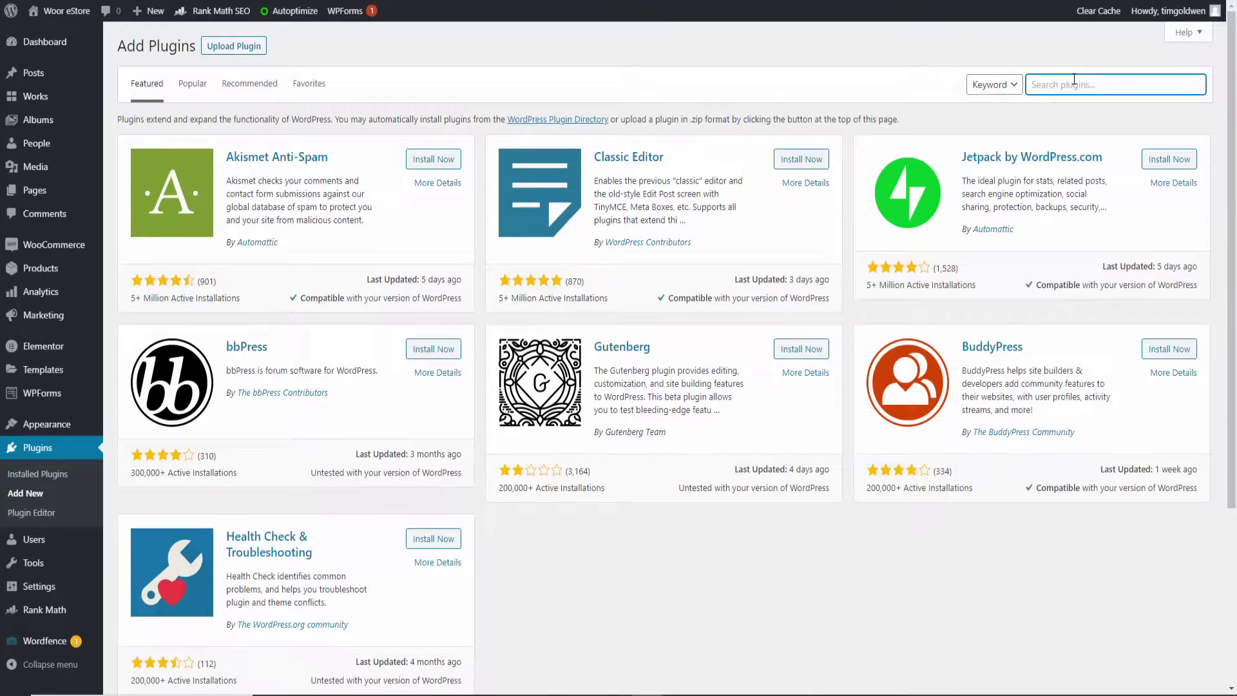
{"action": "type", "text": "tawk"}
{"action": "key", "text": "Return"}
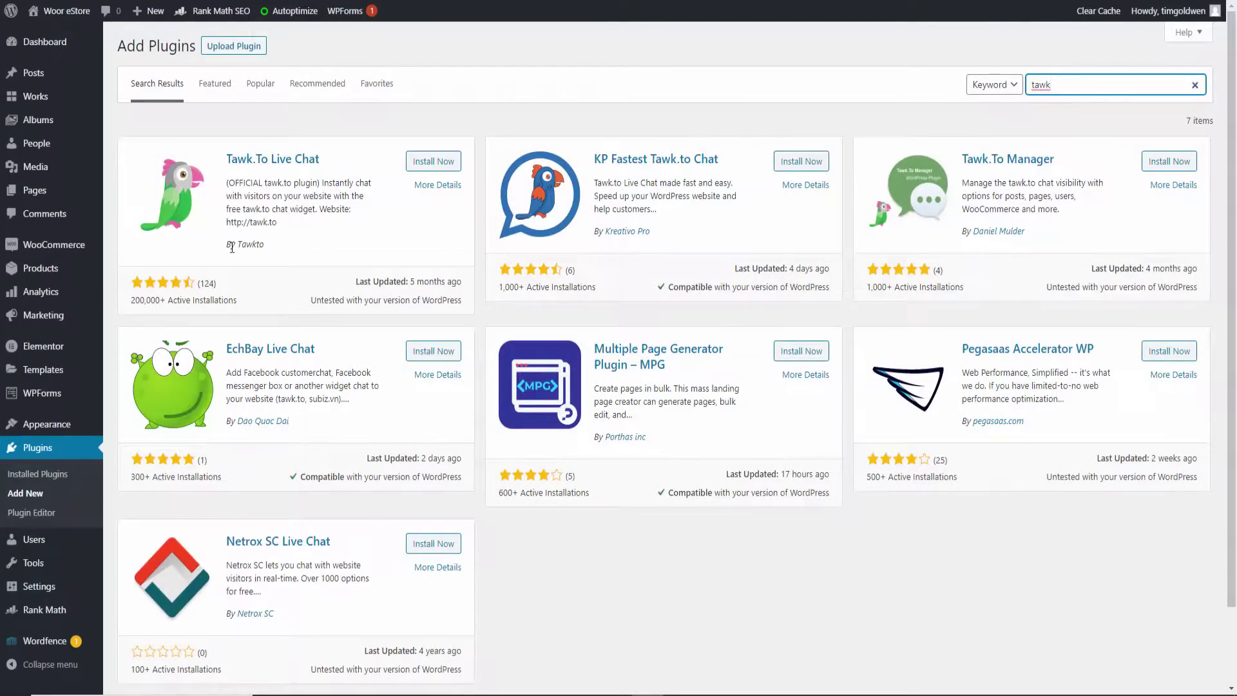
{"action": "left_click_drag", "start_coordinate": [230, 244], "coordinate": [265, 244]}
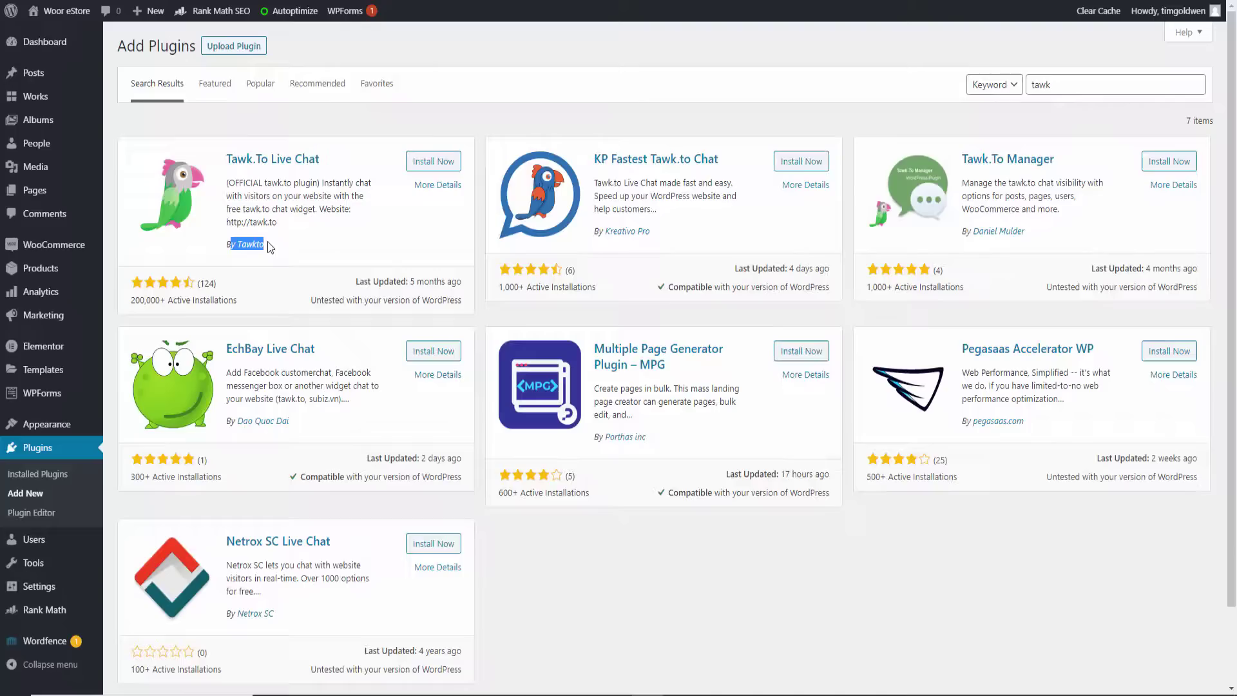
{"action": "left_click", "coordinate": [443, 162]}
{"action": "left_click", "coordinate": [447, 170]}
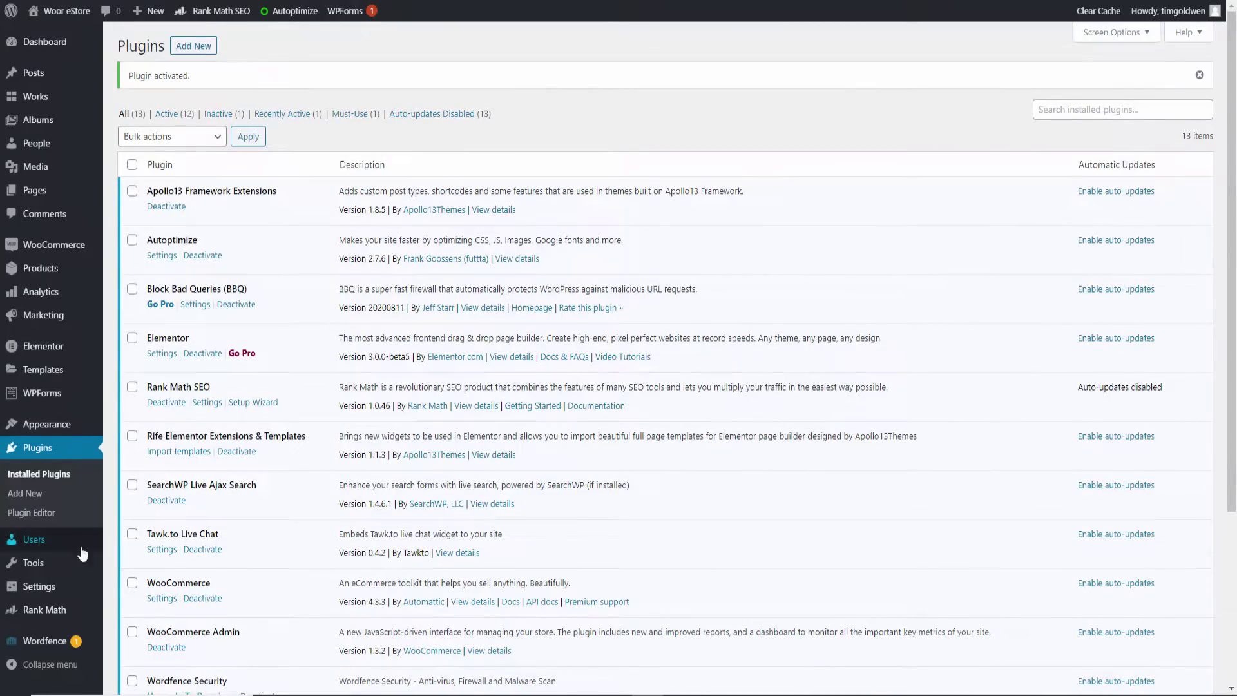
Open the Tawk.to plugin settings page from the Settings menu in the admin sidebar.
{"action": "mouse_move", "coordinate": [60, 566]}
{"action": "scroll", "coordinate": [60, 566], "scroll_direction": "down", "scroll_amount": 2}
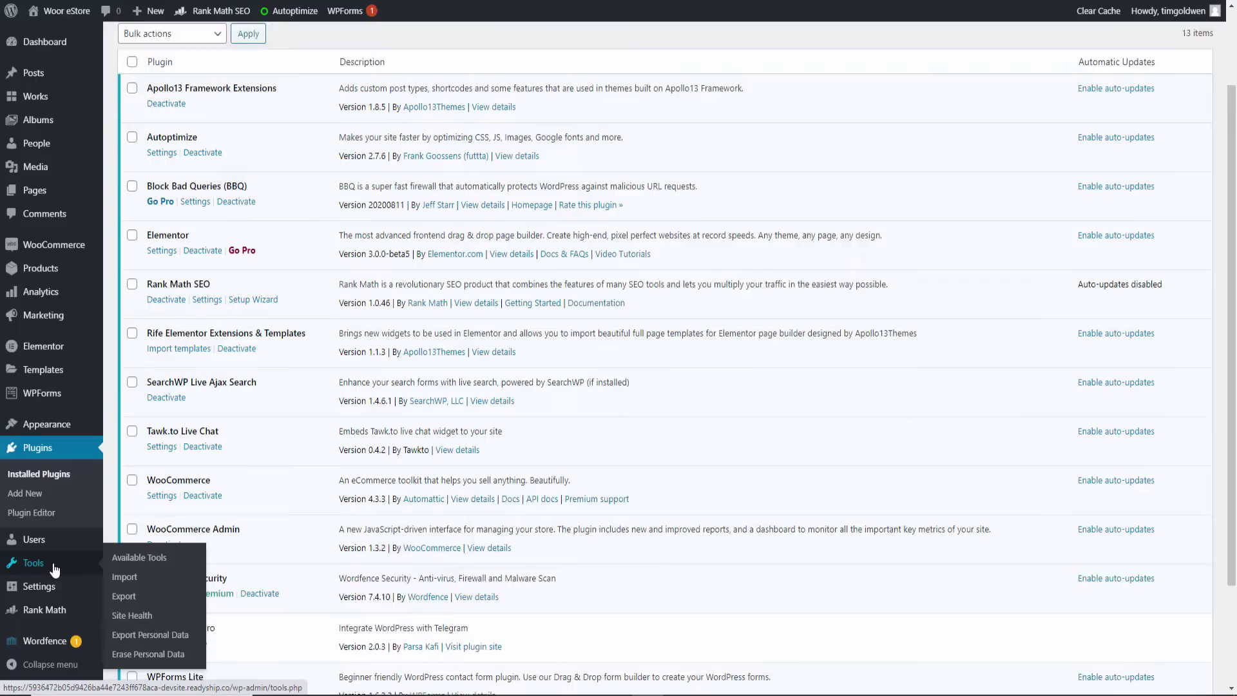
{"action": "mouse_move", "coordinate": [42, 587]}
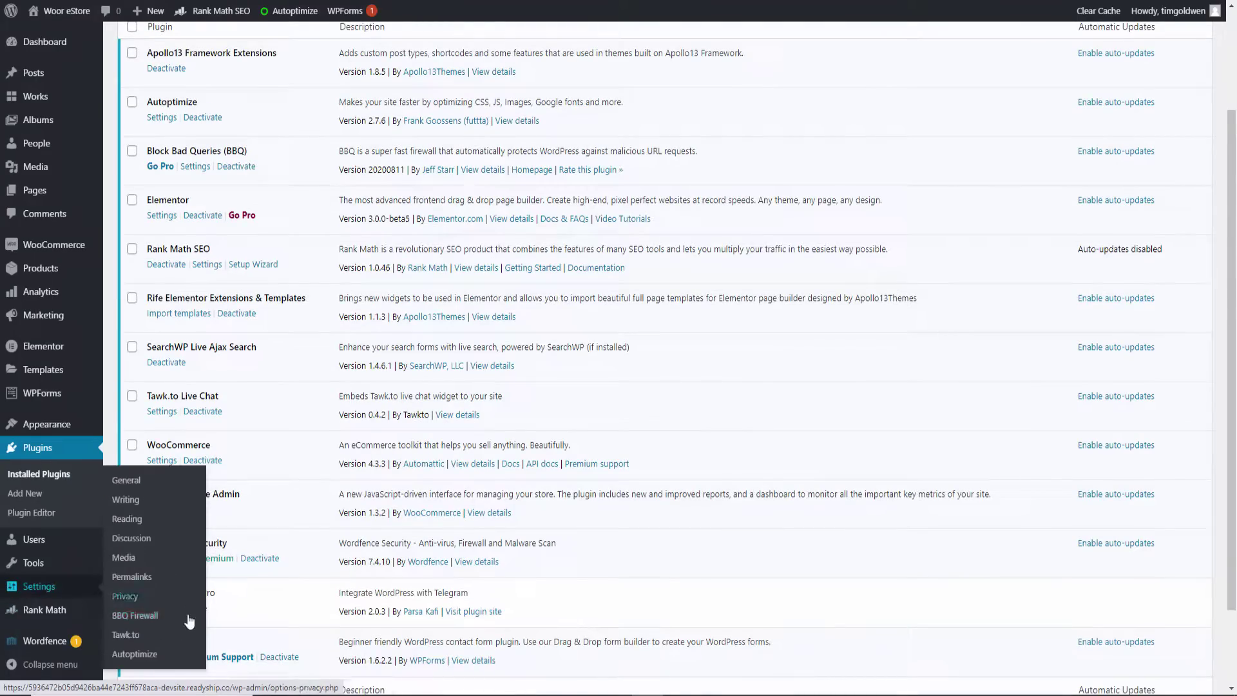
{"action": "left_click", "coordinate": [125, 635]}
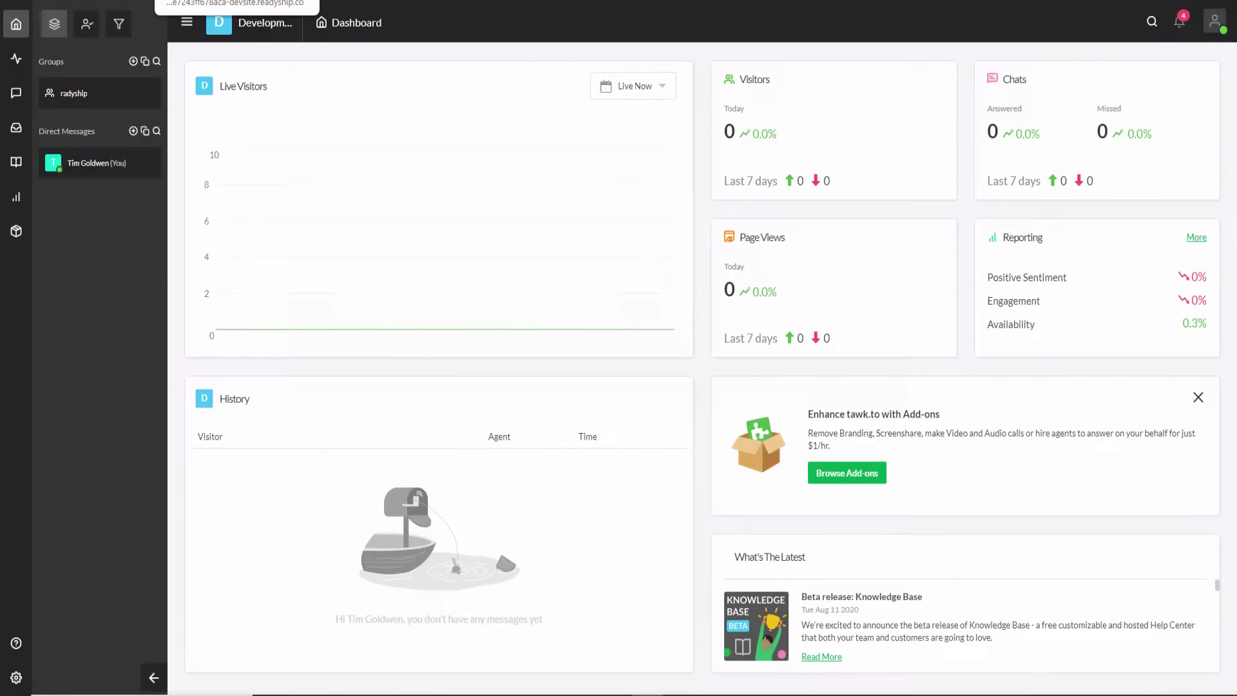
{"action": "left_click", "coordinate": [1215, 23]}
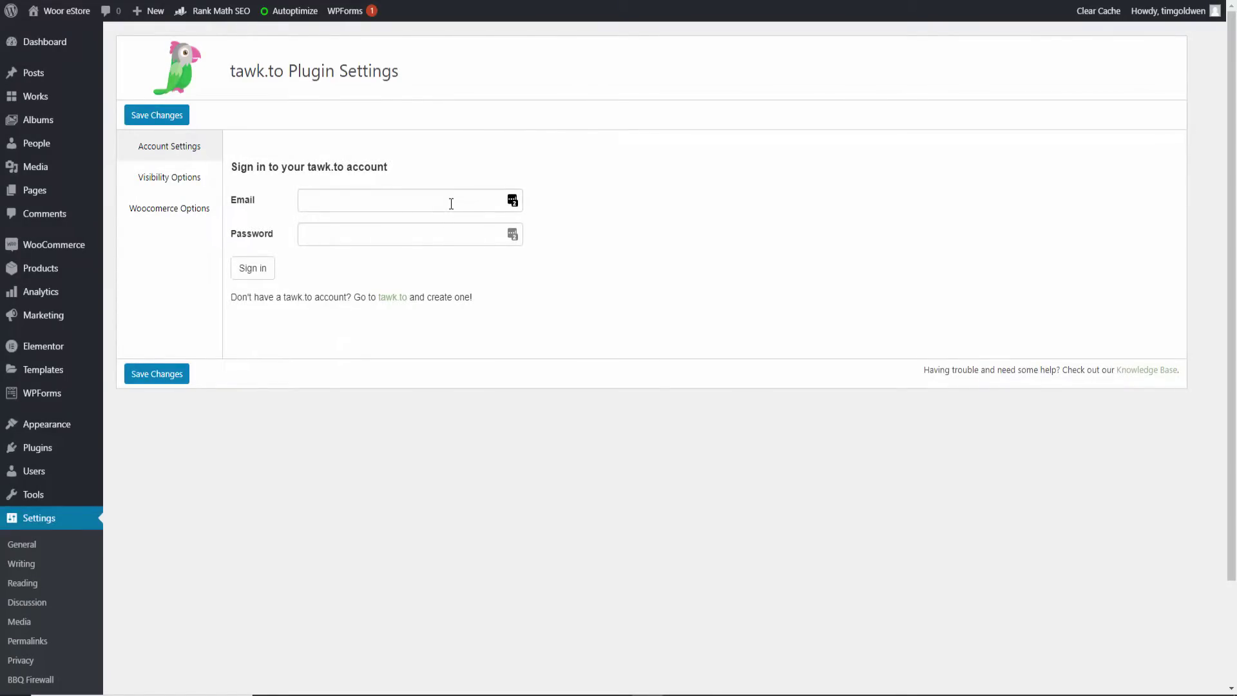
Sign in to the tawk.to plugin with the saved account email and password.
{"action": "left_click", "coordinate": [513, 204]}
{"action": "left_click", "coordinate": [450, 250]}
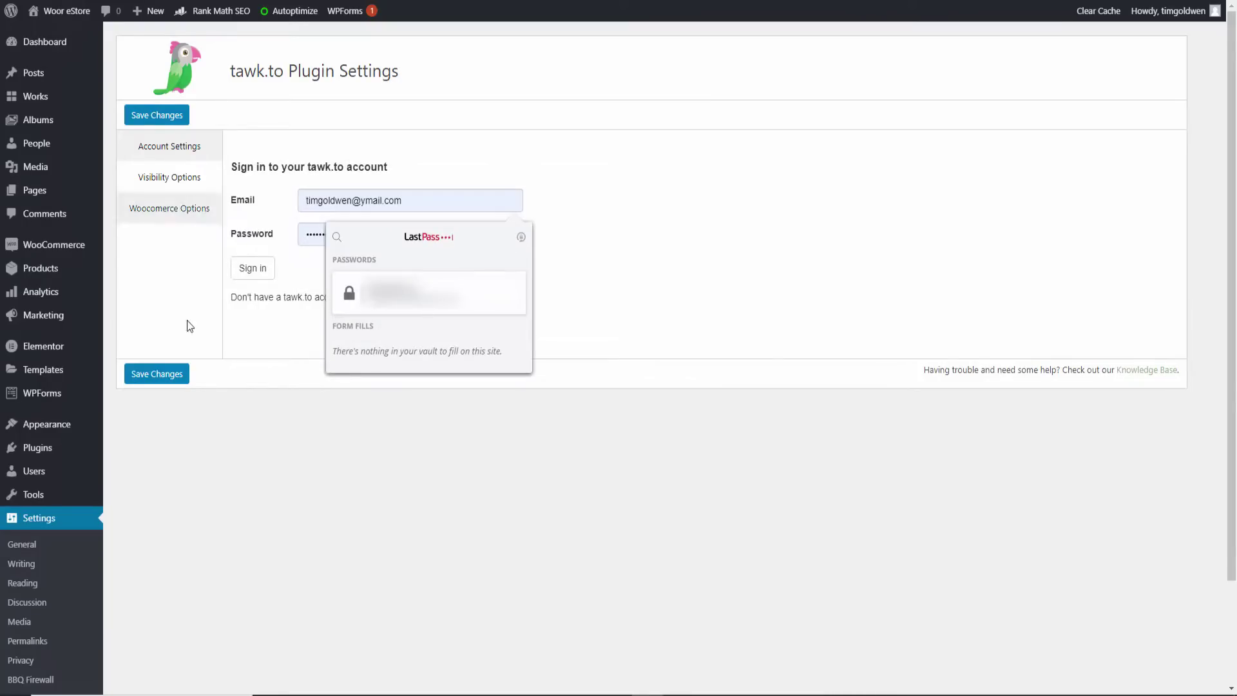
{"action": "left_click", "coordinate": [255, 270]}
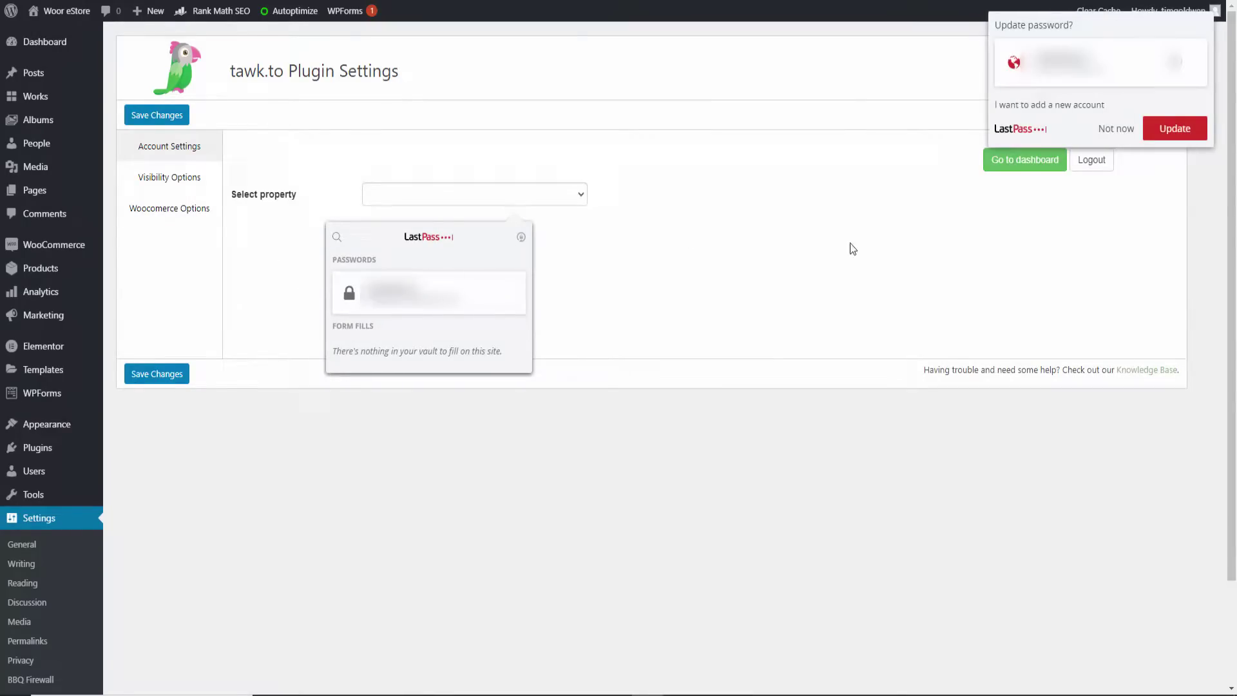
{"action": "left_click", "coordinate": [1116, 129]}
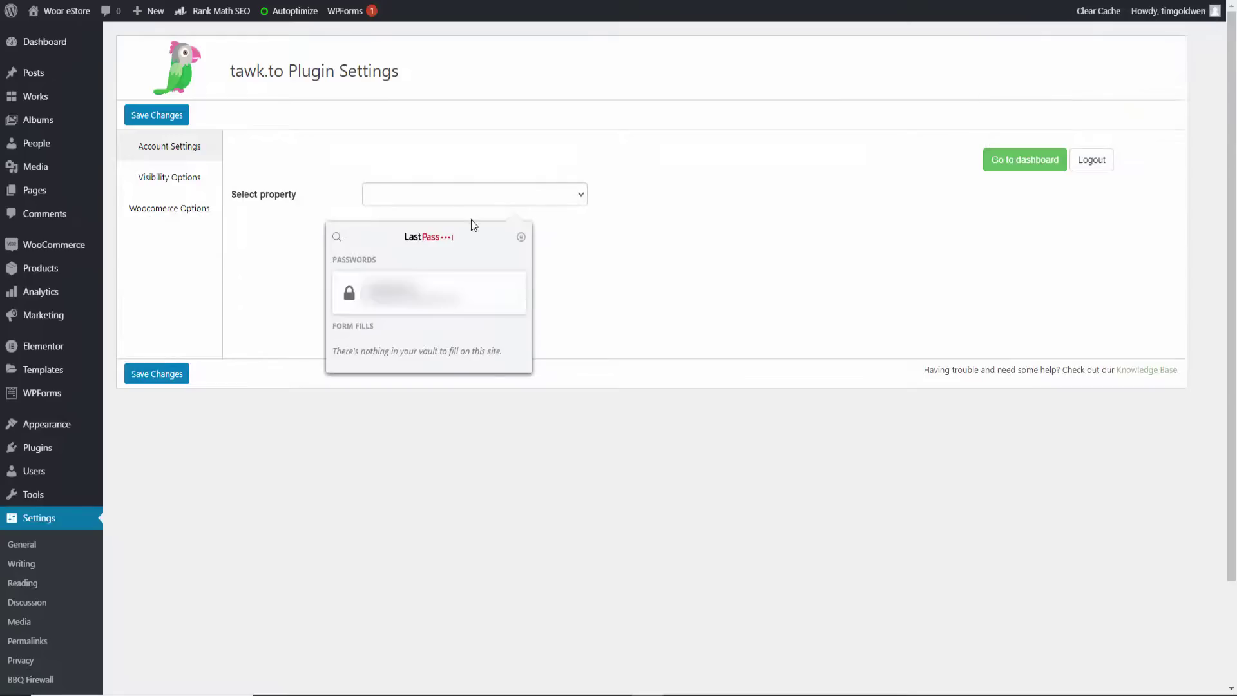
Choose the Development property, use its widget on the site, and view Visibility Options.
{"action": "left_click", "coordinate": [560, 195]}
{"action": "left_click", "coordinate": [437, 226]}
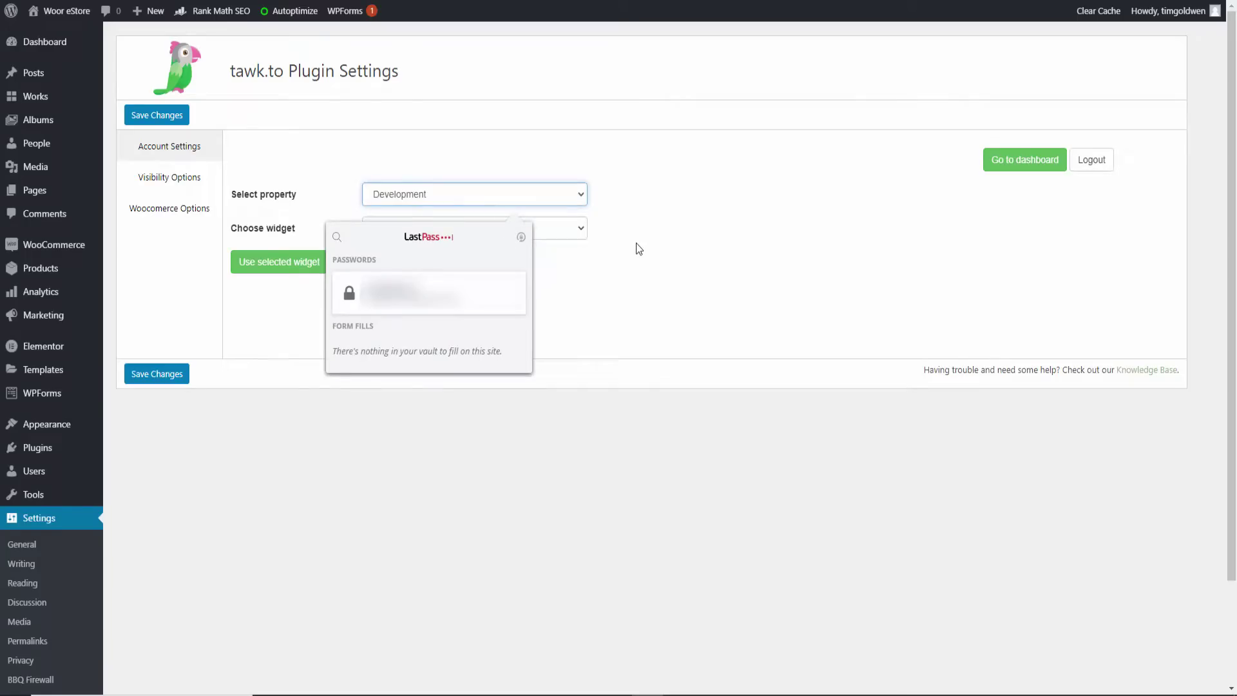
{"action": "left_click", "coordinate": [509, 188]}
{"action": "left_click", "coordinate": [630, 312]}
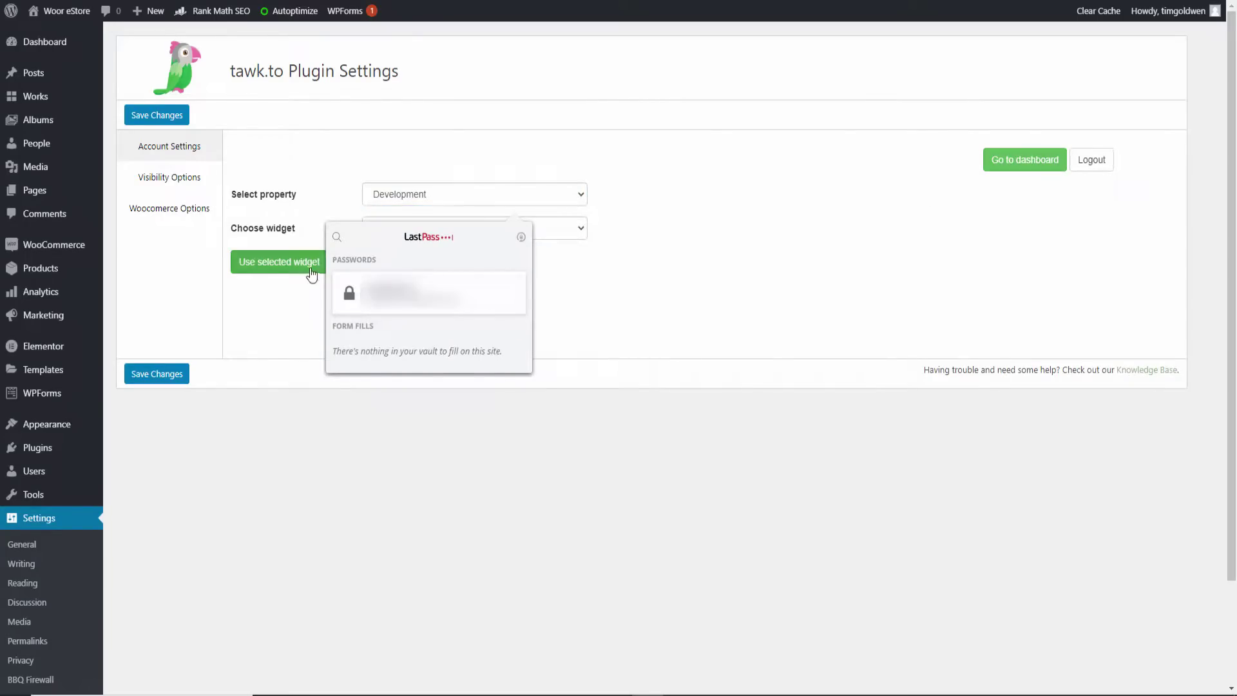
{"action": "left_click", "coordinate": [285, 273]}
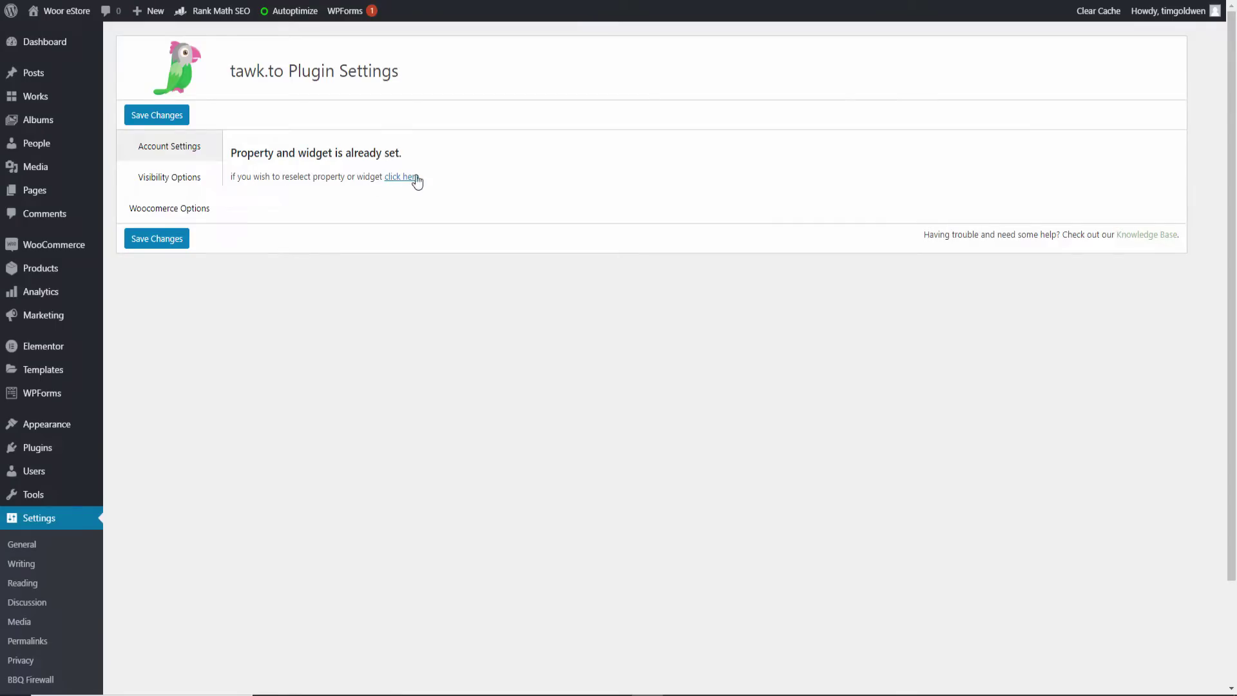
{"action": "left_click", "coordinate": [192, 186]}
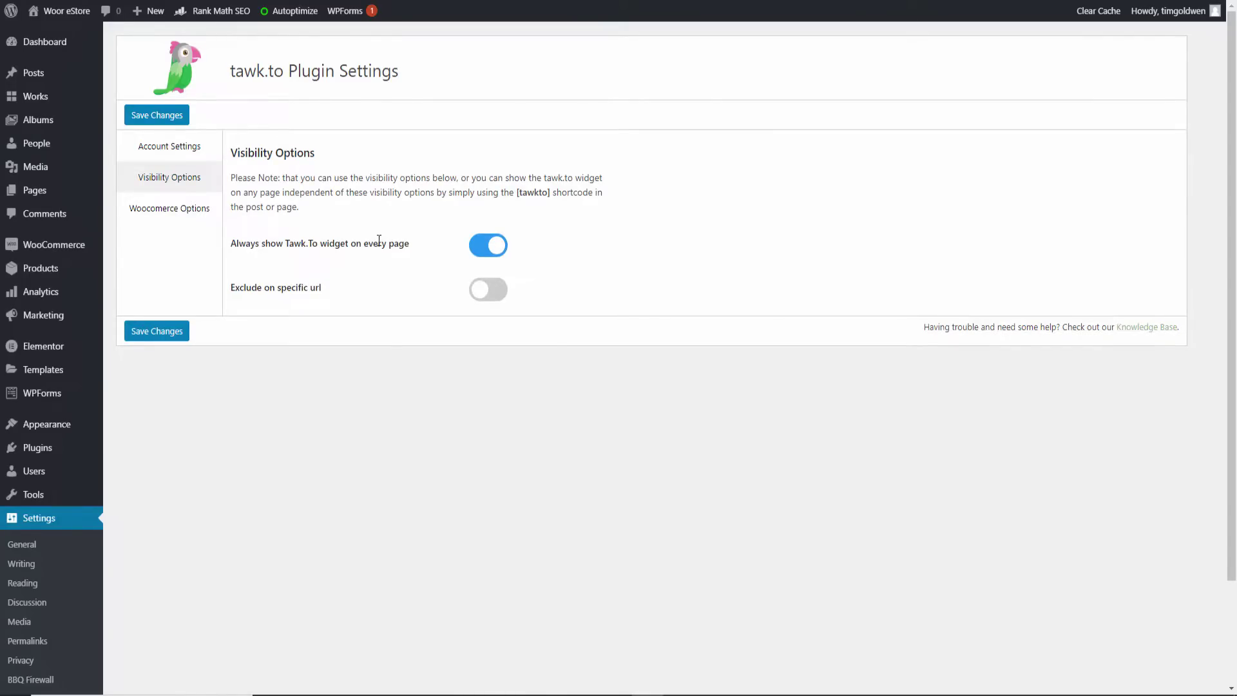
Save the visibility settings with URL exclusion left off, so the widget shows everywhere.
{"action": "left_click", "coordinate": [478, 296]}
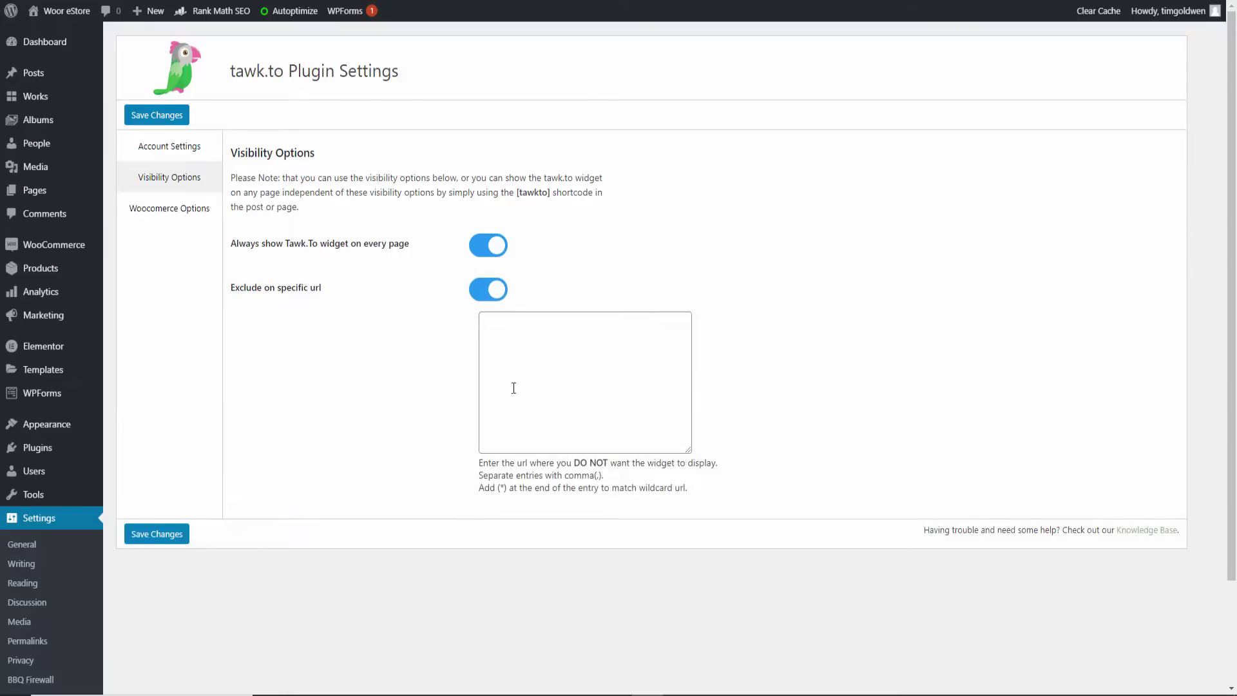
{"action": "left_click", "coordinate": [486, 293]}
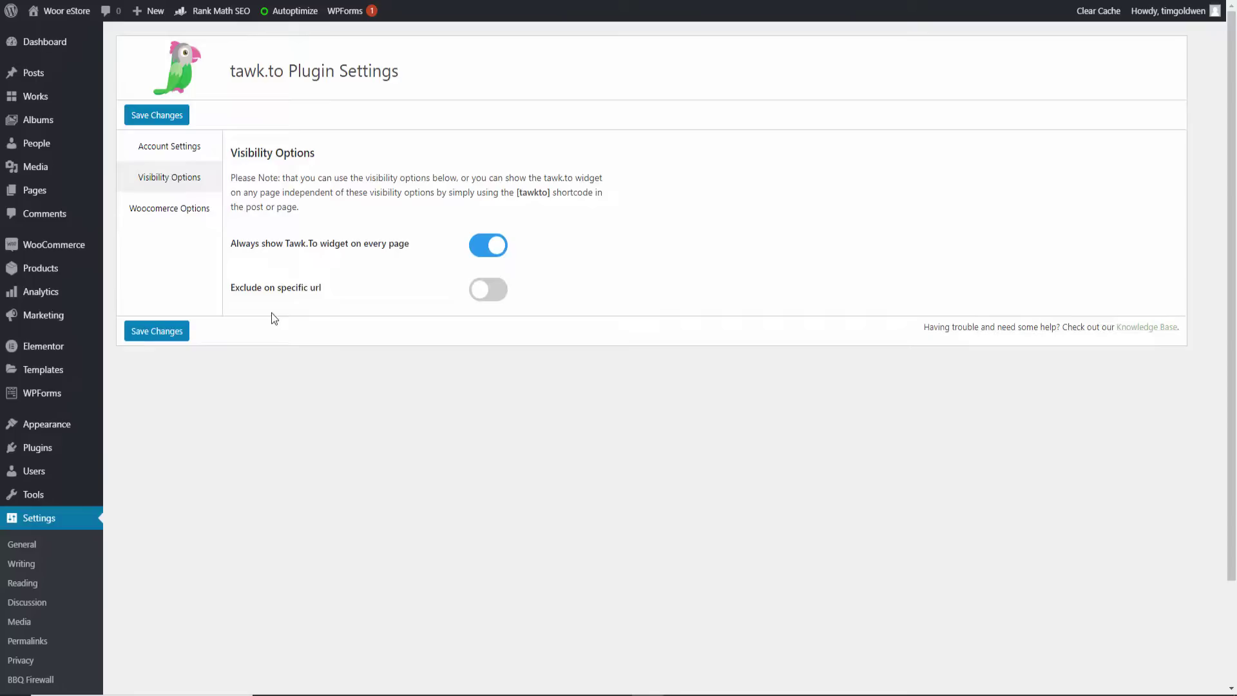
{"action": "left_click", "coordinate": [185, 333]}
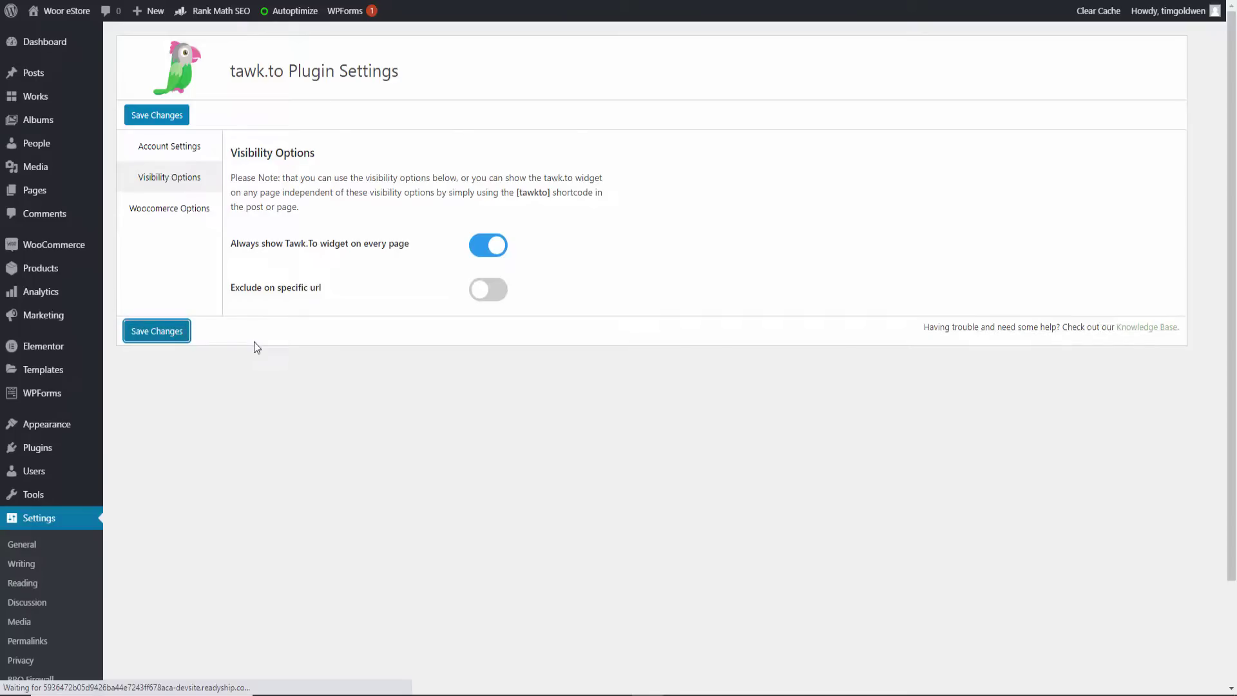
Show the widget on the shop main, product category and single product pages, and save.
{"action": "left_click", "coordinate": [168, 270]}
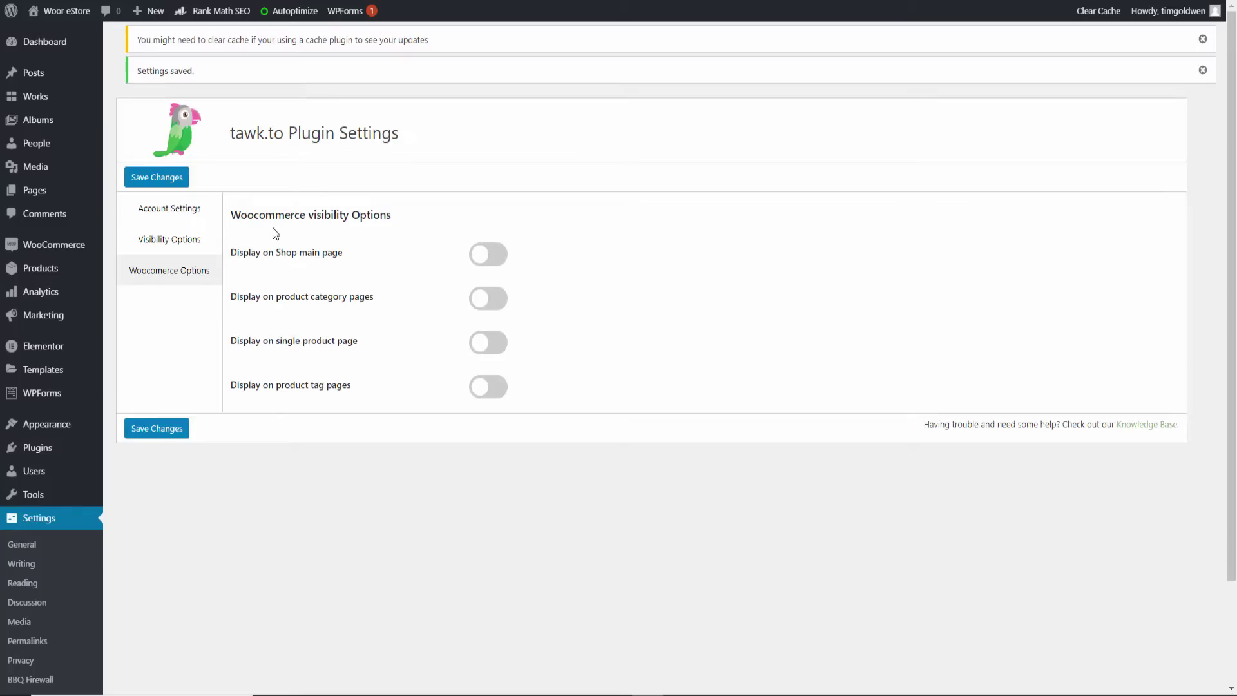
{"action": "left_click", "coordinate": [492, 256]}
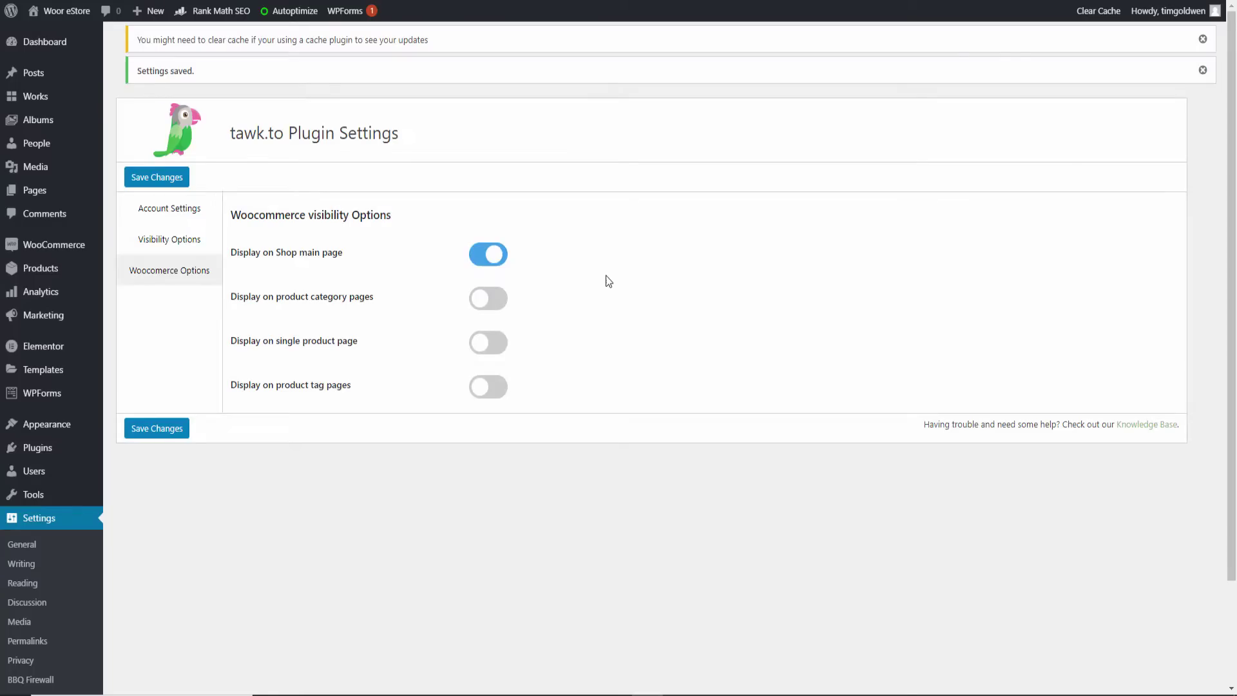
{"action": "left_click", "coordinate": [484, 308]}
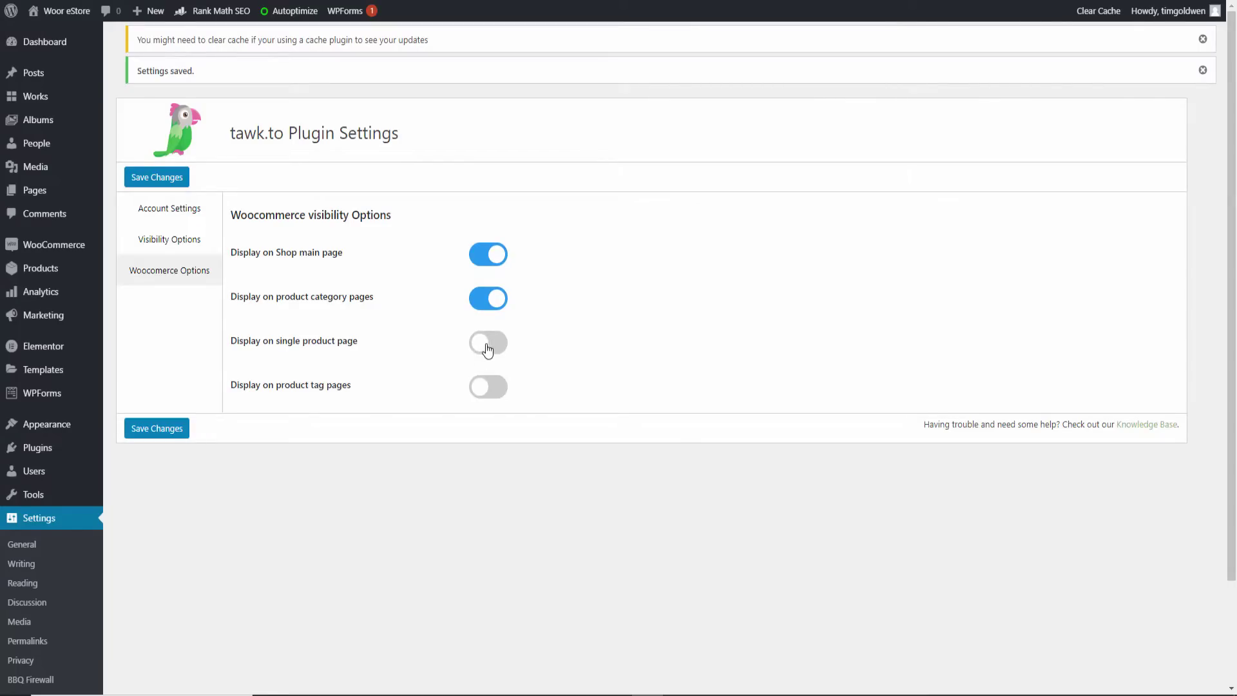
{"action": "left_click", "coordinate": [485, 343]}
{"action": "left_click", "coordinate": [173, 432]}
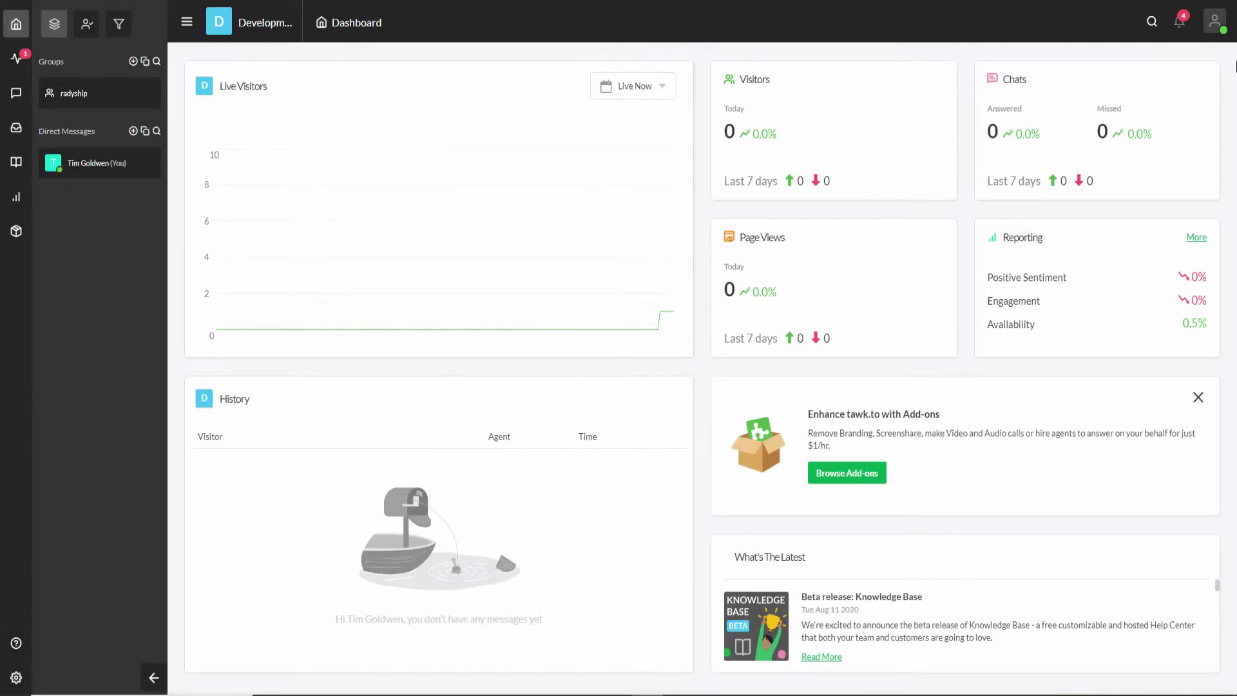
Set the tawk.to agent status to Away.
{"action": "left_click", "coordinate": [1215, 26]}
{"action": "mouse_move", "coordinate": [1087, 79]}
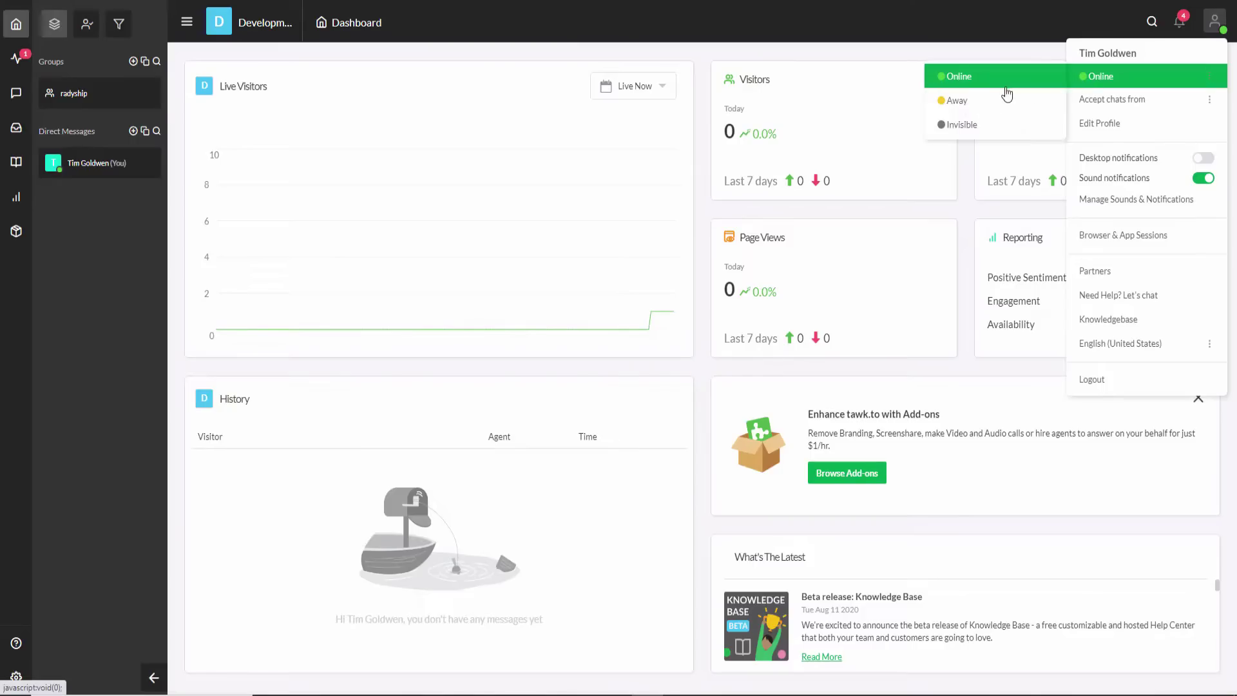
{"action": "left_click", "coordinate": [972, 101]}
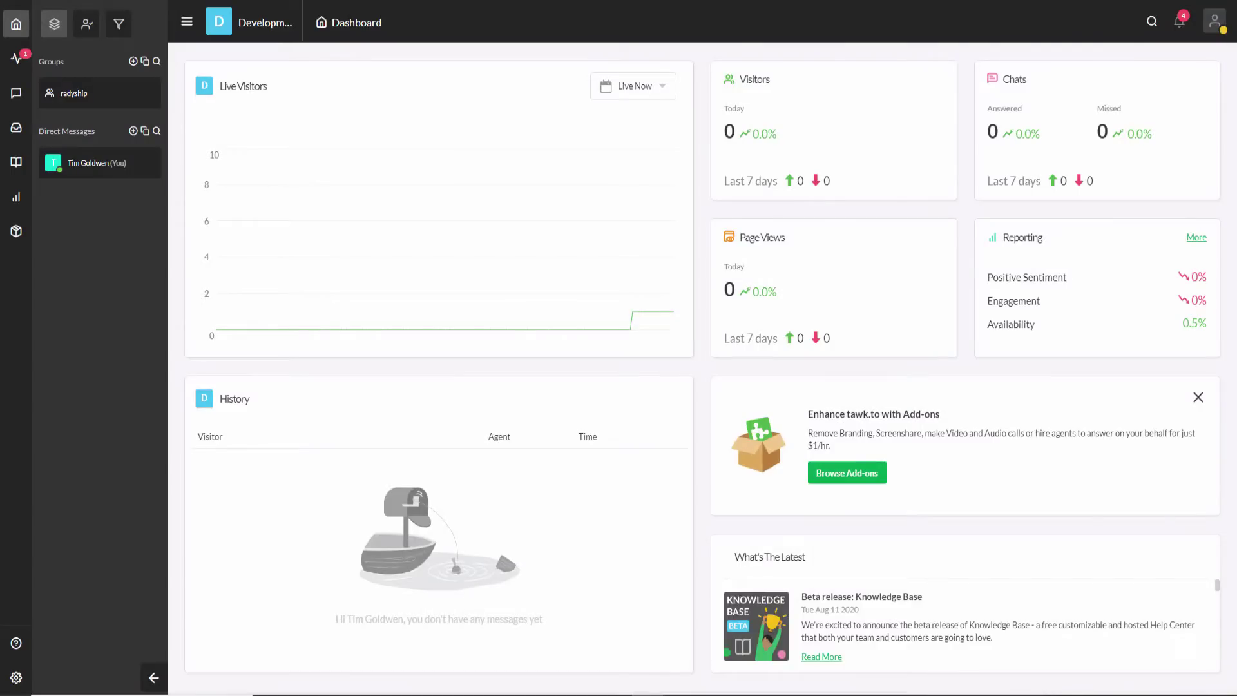
{"action": "left_click", "coordinate": [1215, 25]}
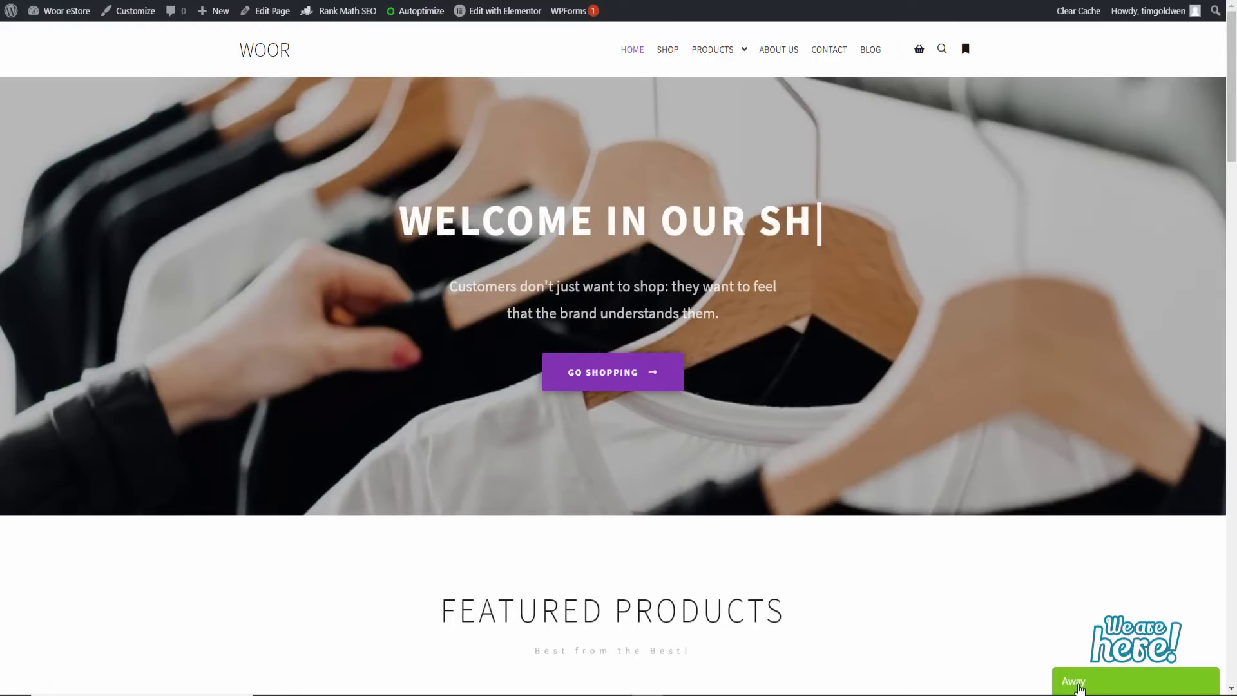
Expand the storefront chat widget and switch the agent status back to Online.
{"action": "left_click", "coordinate": [1079, 687]}
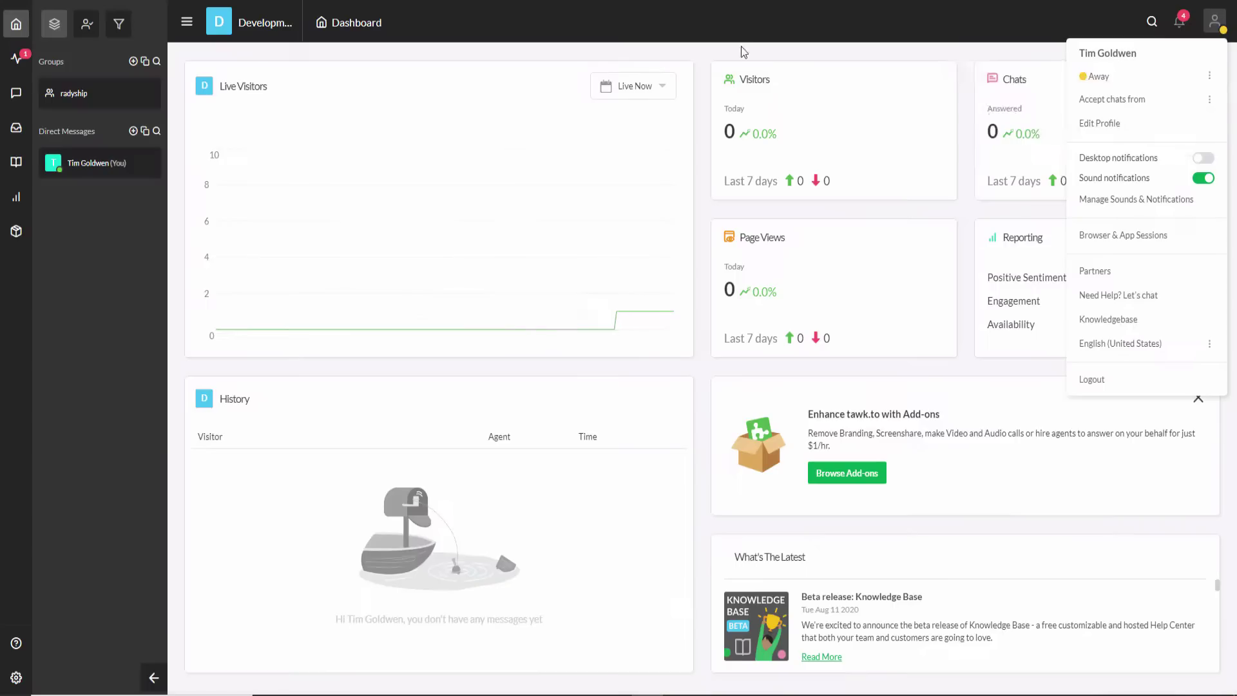
{"action": "left_click", "coordinate": [1154, 86]}
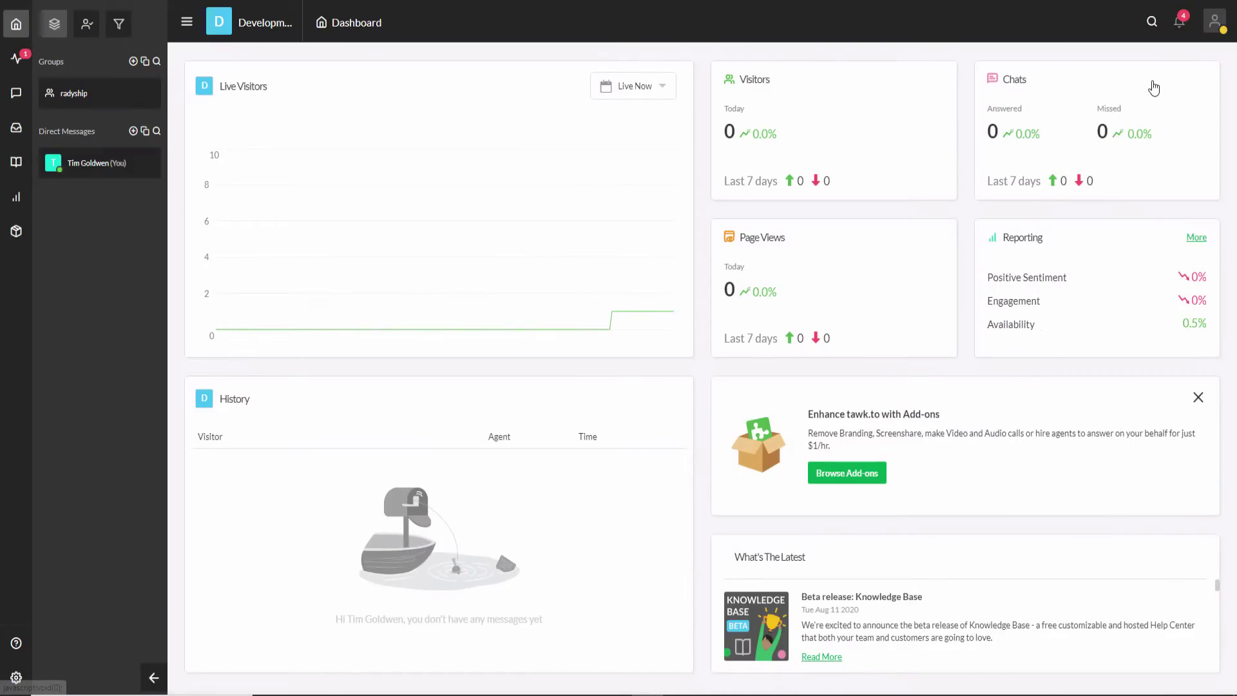
{"action": "left_click", "coordinate": [1212, 25]}
{"action": "mouse_move", "coordinate": [1091, 75]}
{"action": "left_click", "coordinate": [988, 78]}
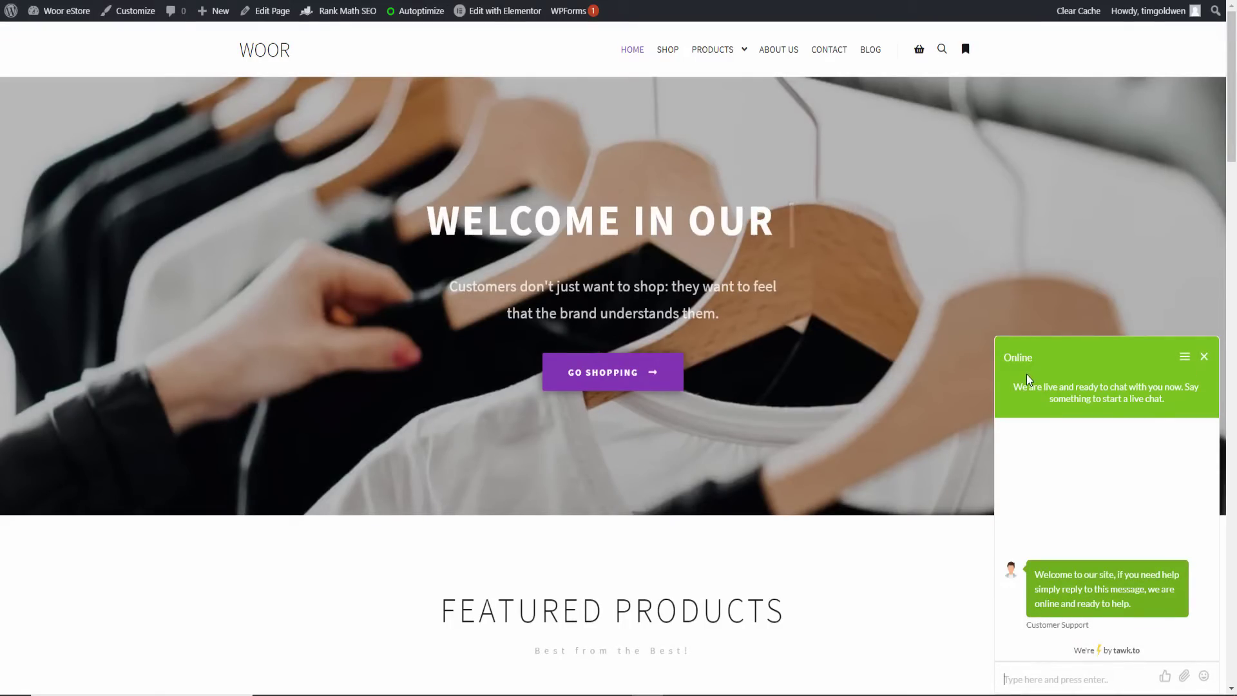
Send the message 'hello' from the storefront chat widget.
{"action": "left_click", "coordinate": [1062, 687]}
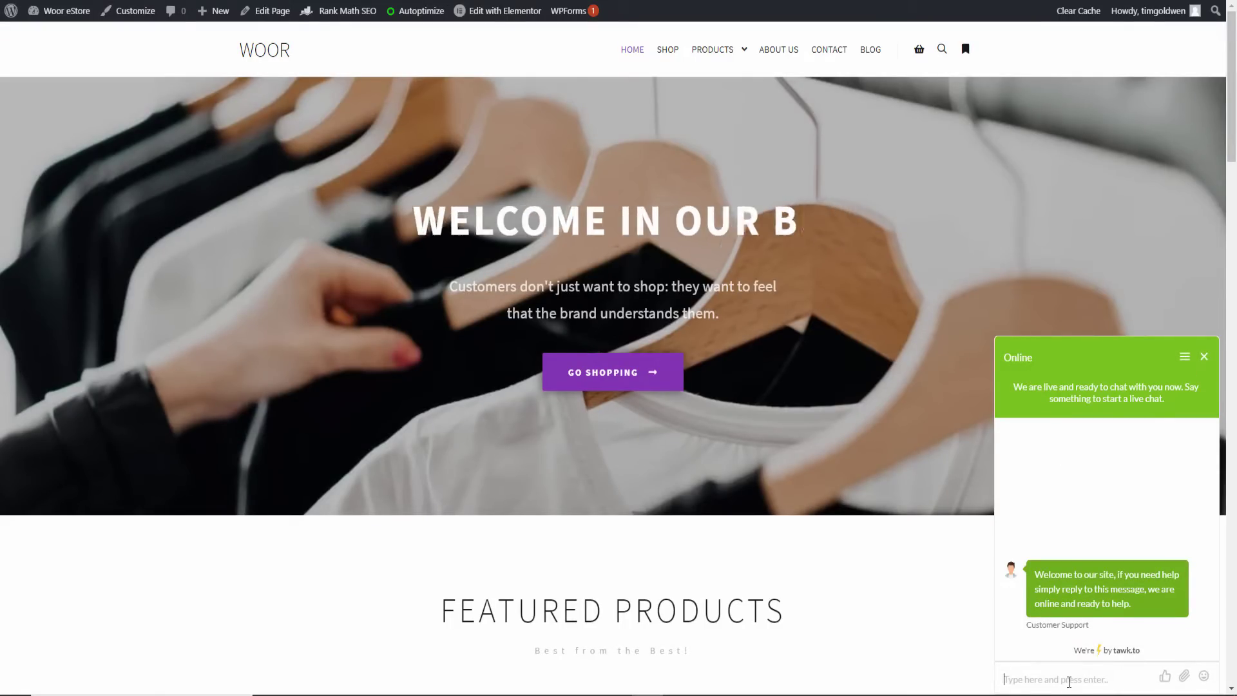
{"action": "type", "text": "hello"}
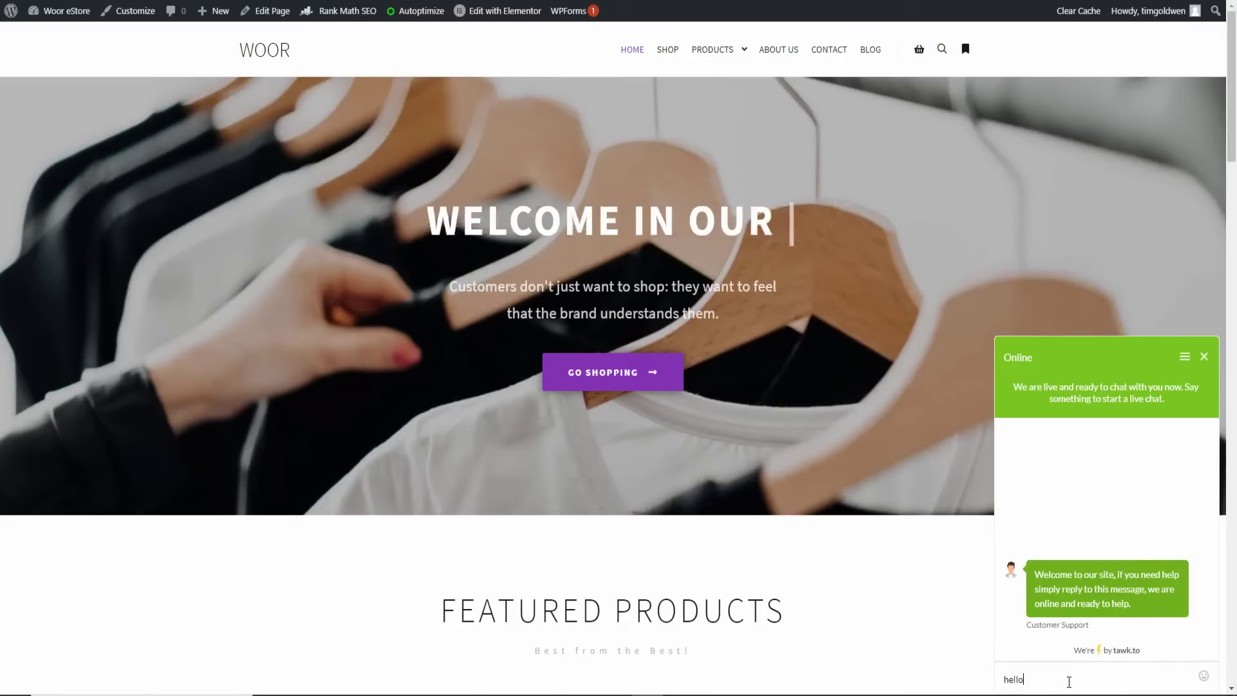
{"action": "key", "text": "Return"}
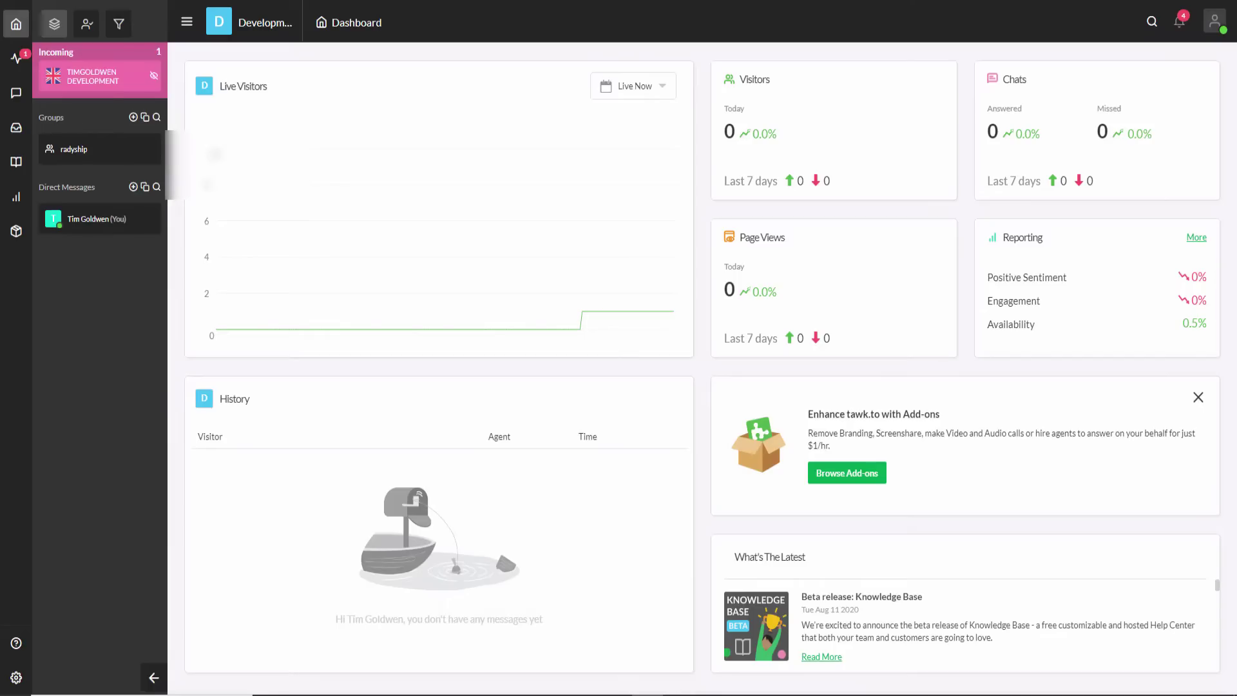
{"action": "mouse_move", "coordinate": [111, 82]}
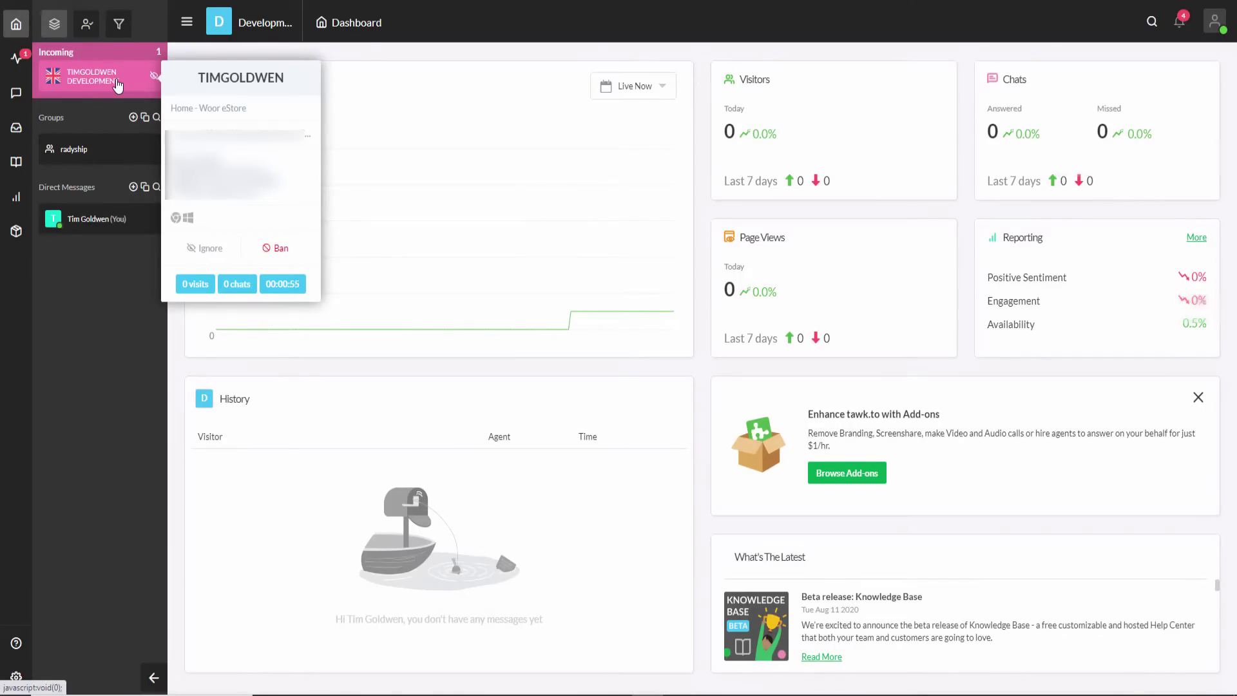
Open the visitor's chat in tawk.to and reply 'How can I help'.
{"action": "left_click", "coordinate": [111, 82]}
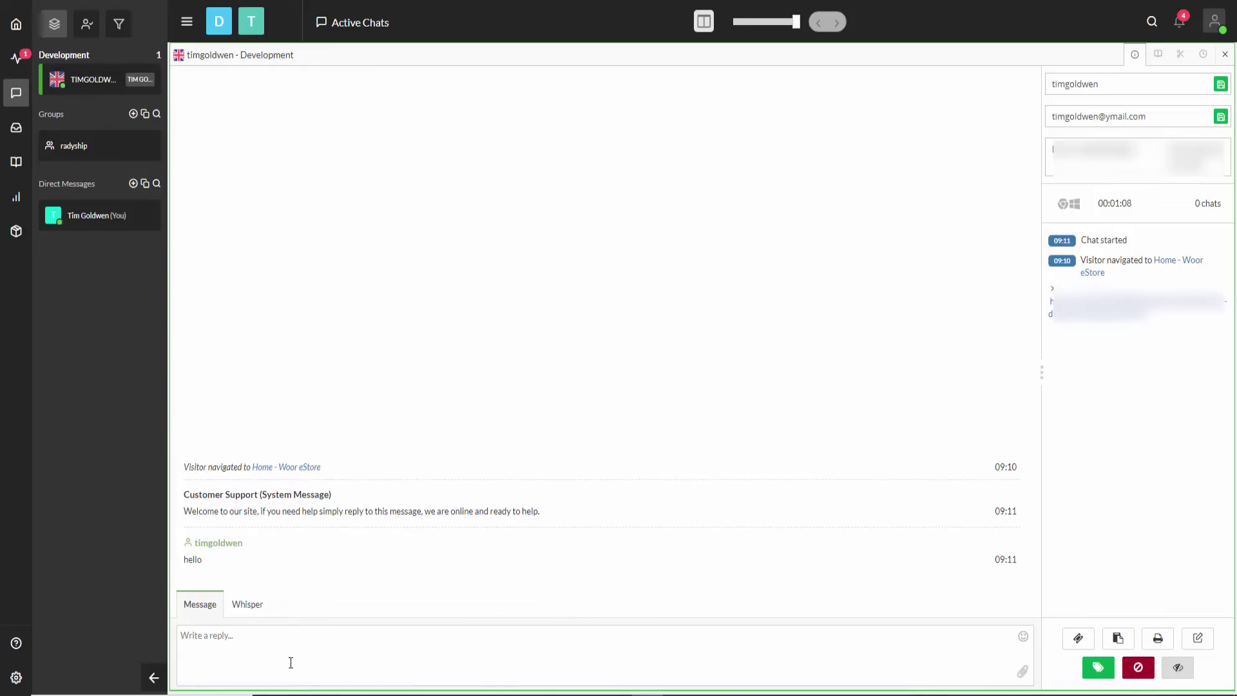
{"action": "left_click", "coordinate": [329, 634]}
{"action": "type", "text": "How"}
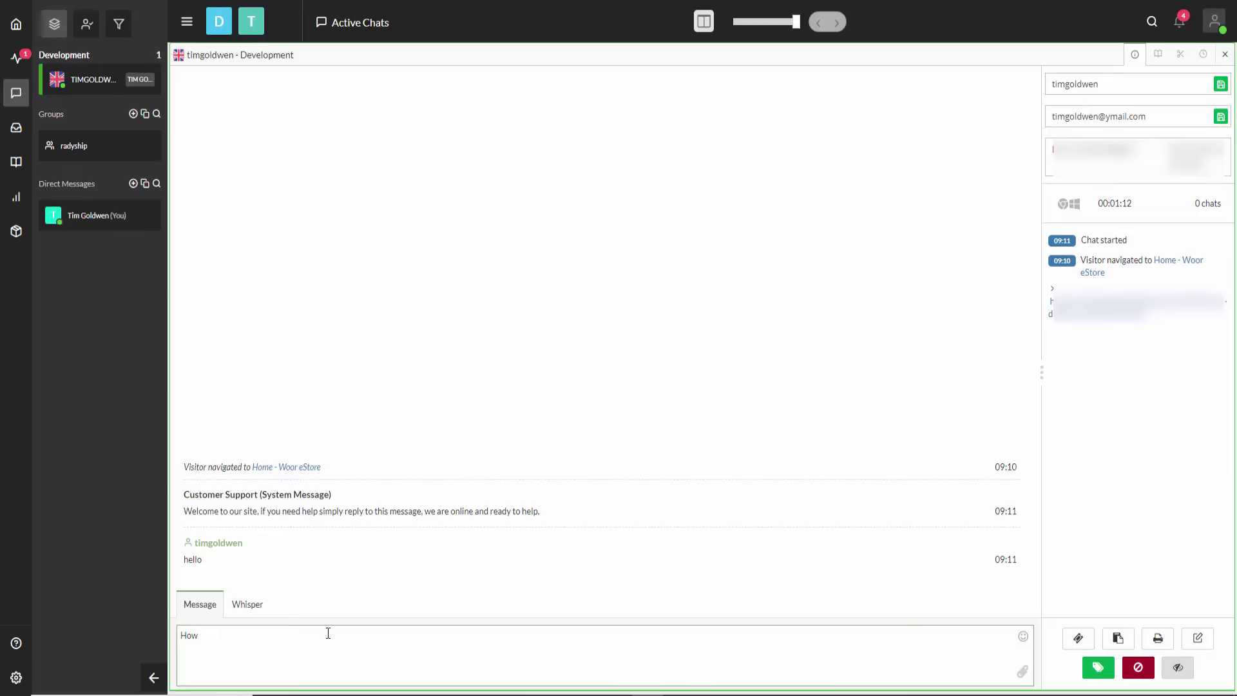
{"action": "type", "text": " can I help you"}
{"action": "key", "text": "Return"}
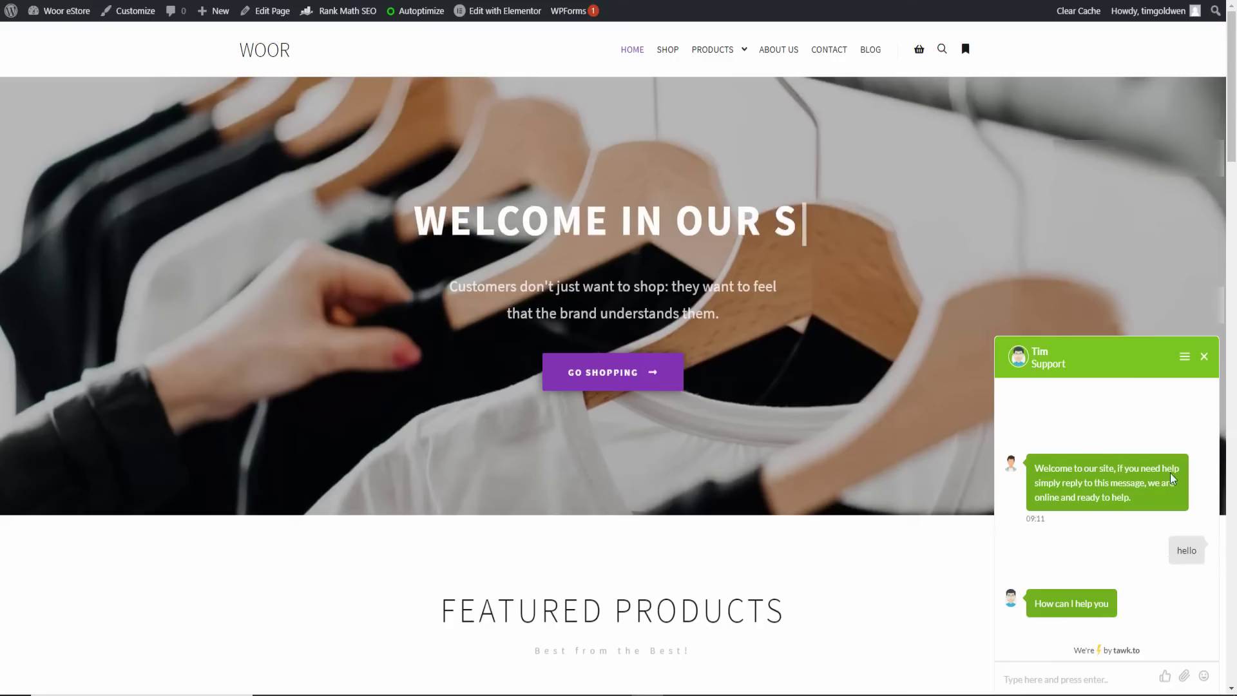
Minimize the storefront chat window to its collapsed widget tab.
{"action": "left_click", "coordinate": [1204, 357]}
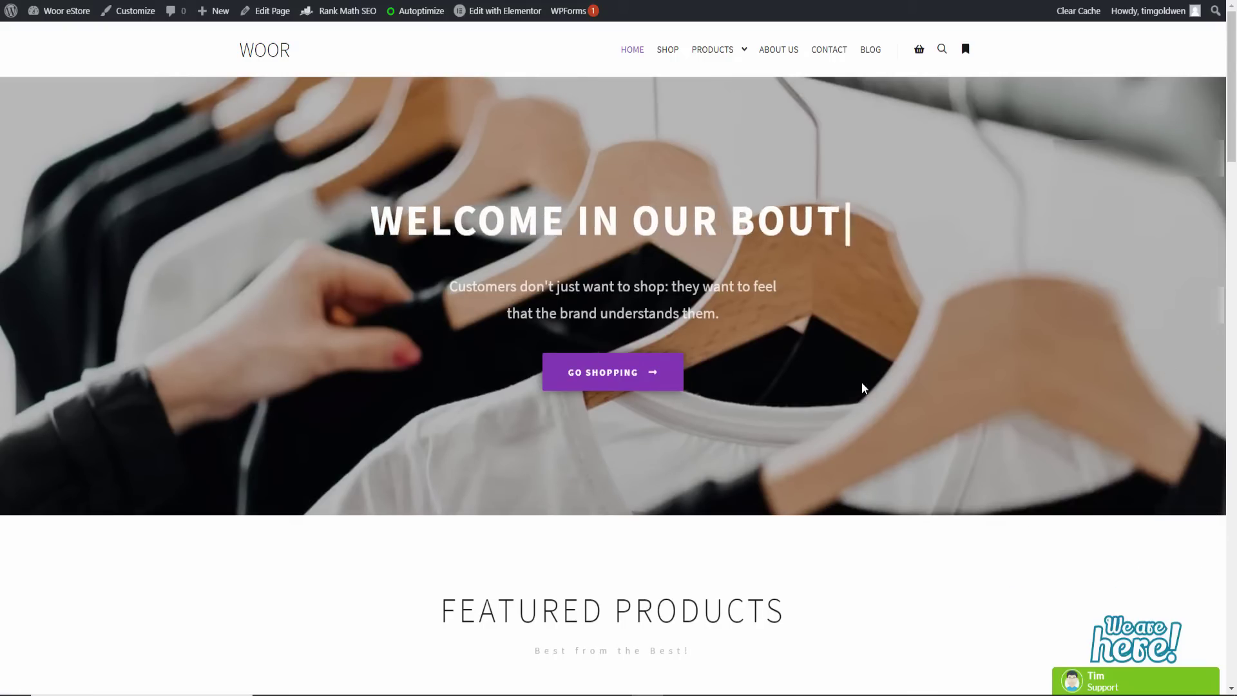